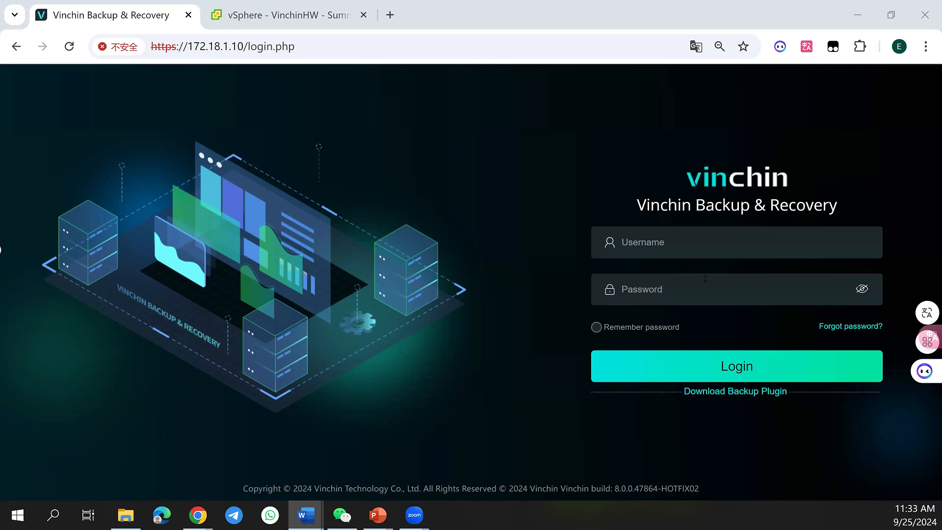
Log in to the backup console with the username admin and the account password
left_click(703, 235)
type("a")
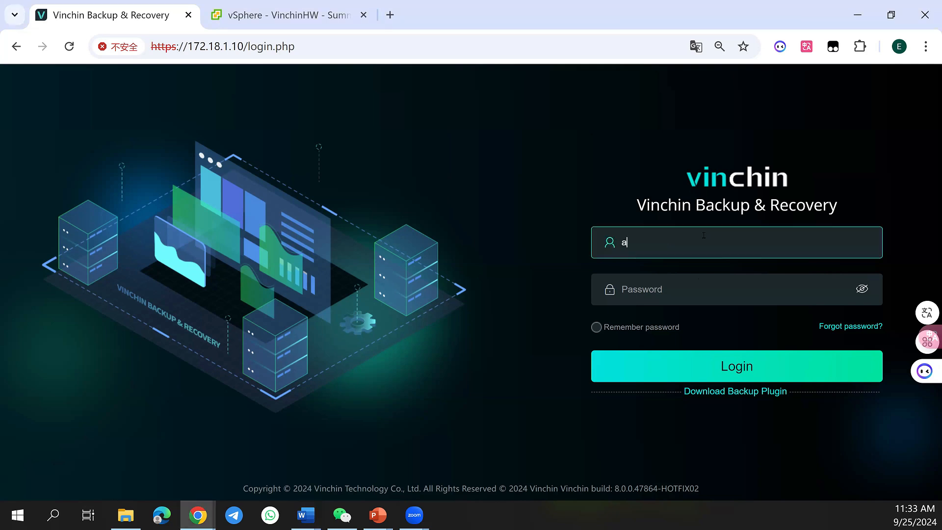
type("dmin")
key("Tab")
type("admin")
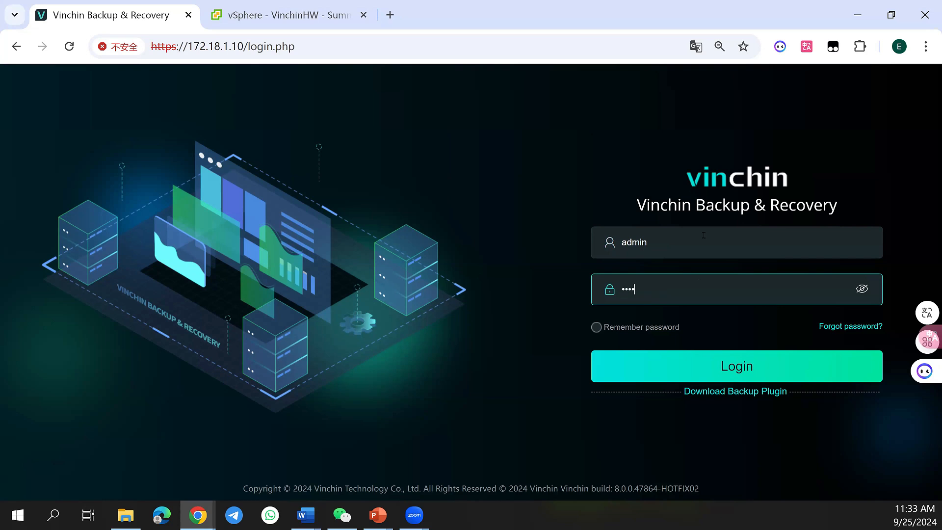
type("123")
key("Return")
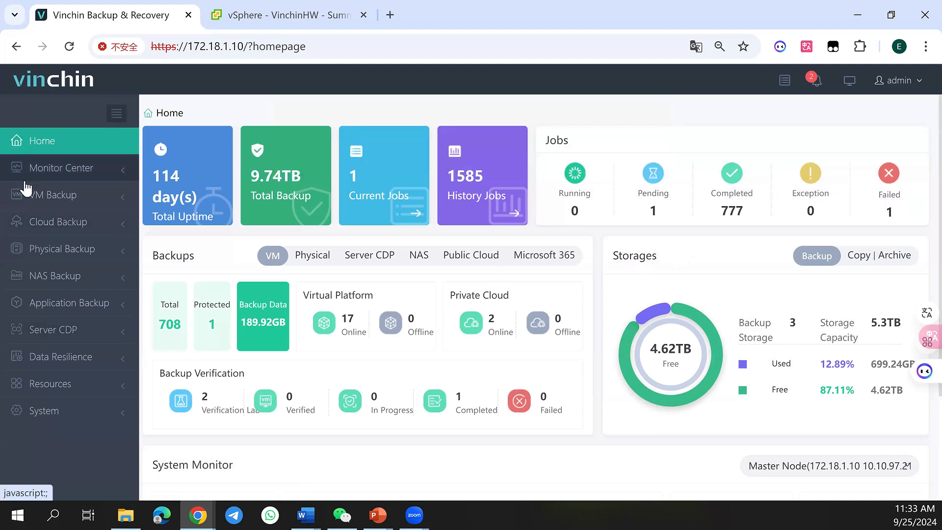
Examine the functions offered under Monitor Center and the VM, Cloud, Physical, NAS, Application and Server CDP backup modules
left_click(59, 168)
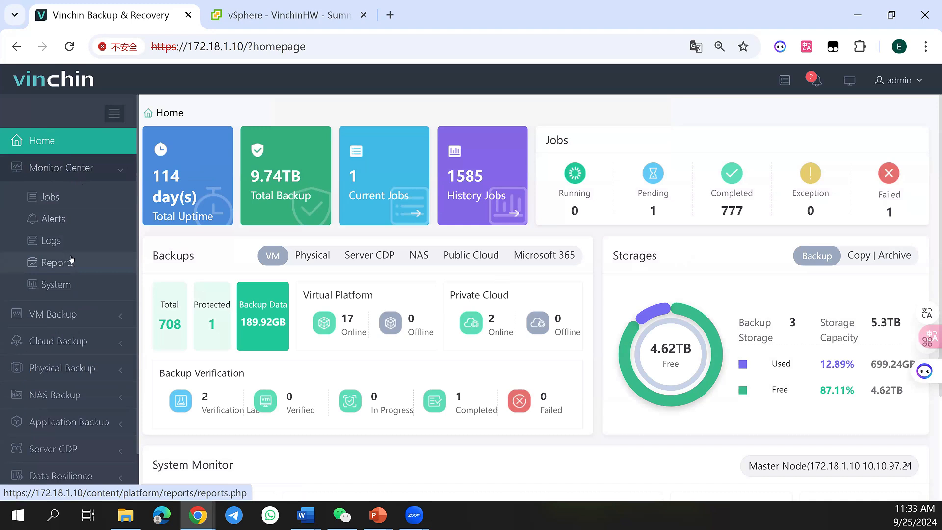
left_click(90, 174)
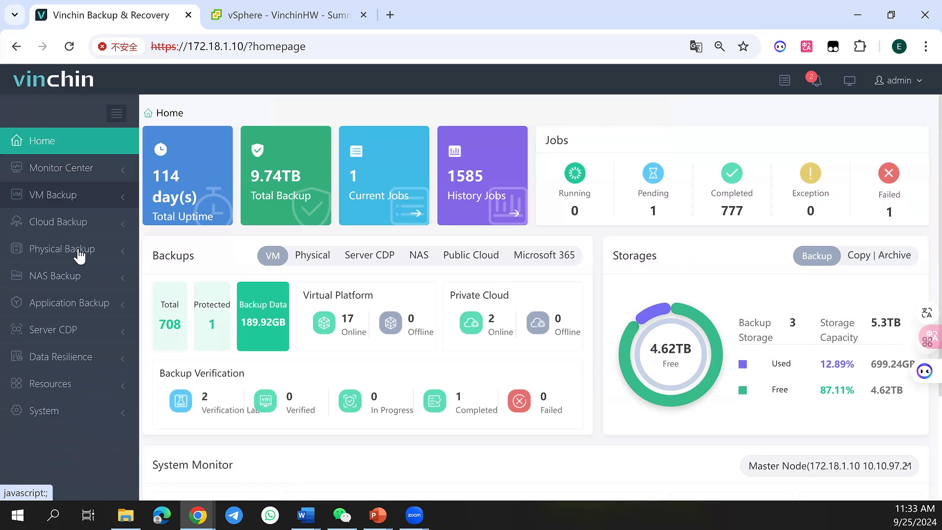
left_click(72, 205)
left_click(73, 206)
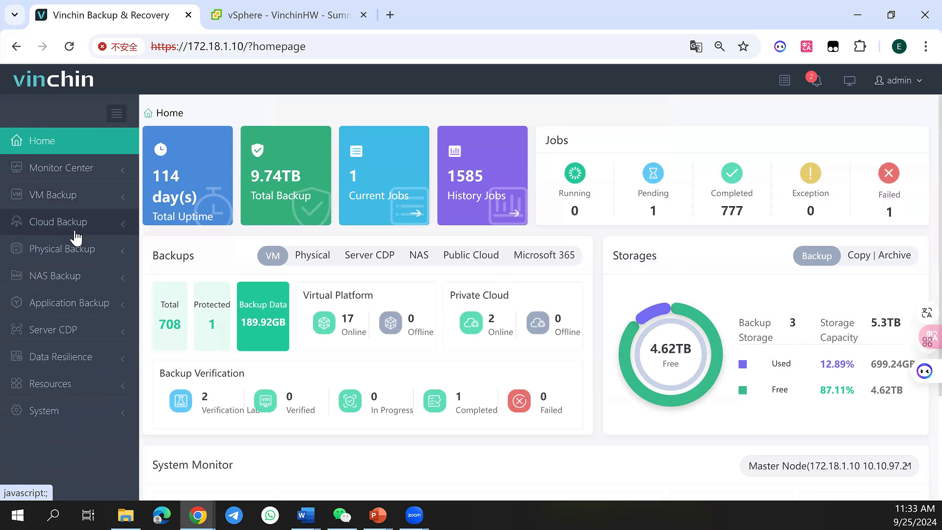
left_click(75, 231)
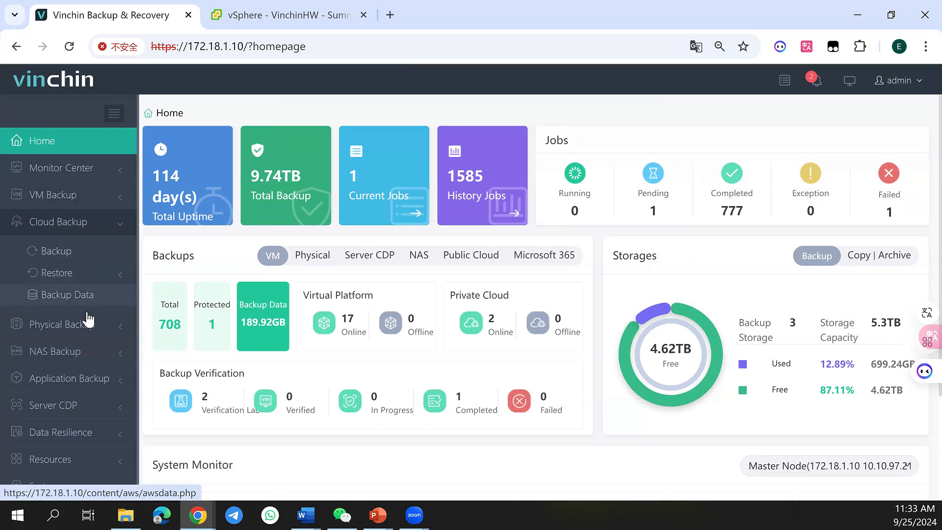
left_click(77, 260)
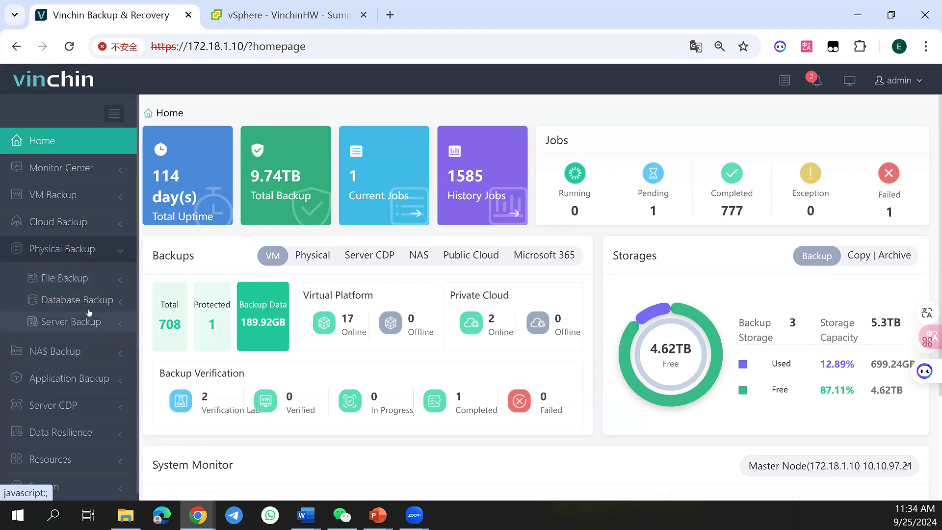
left_click(106, 251)
left_click(88, 282)
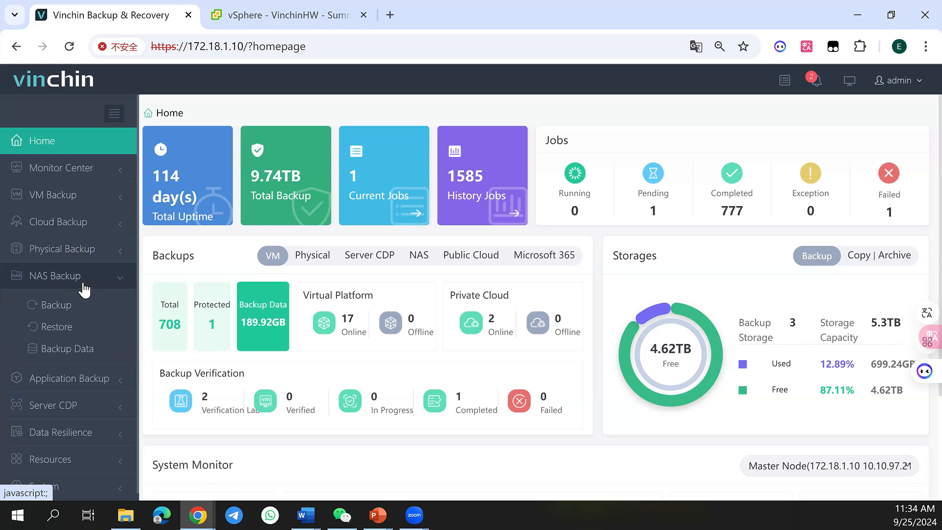
left_click(92, 385)
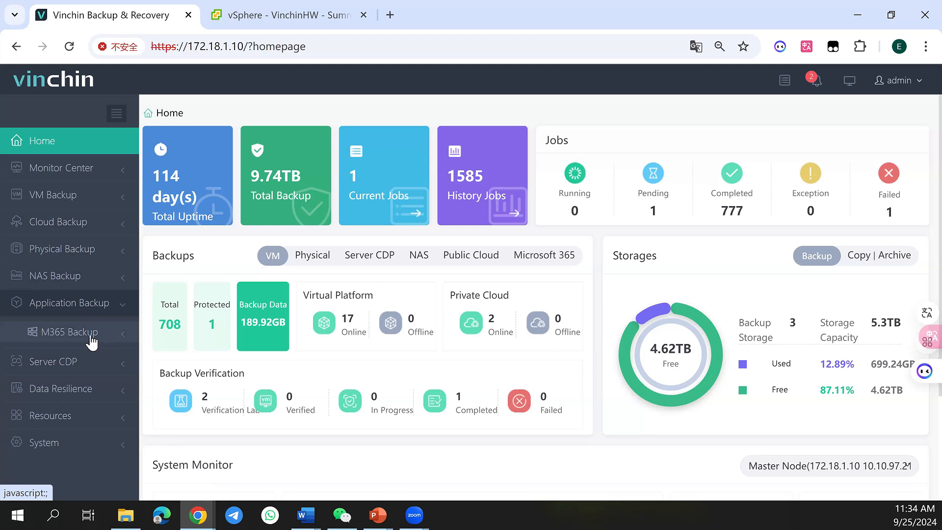
left_click(103, 366)
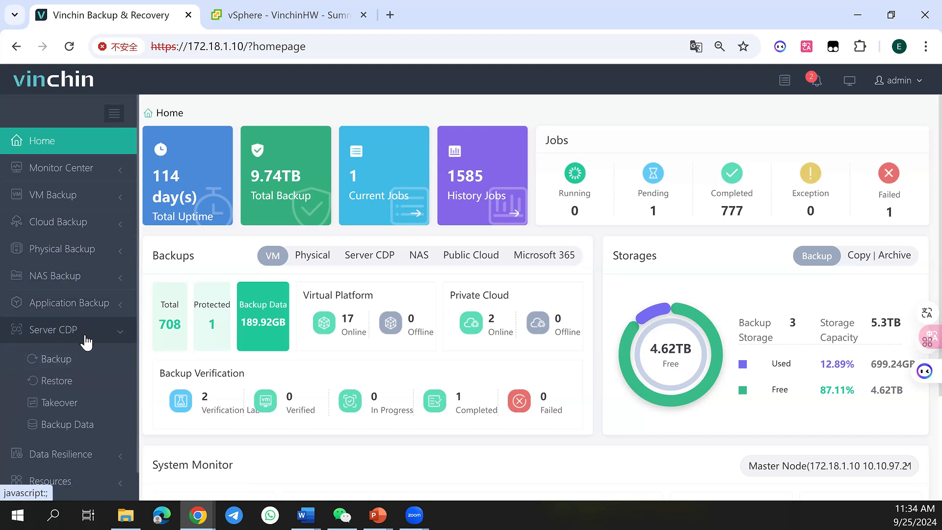
left_click(86, 342)
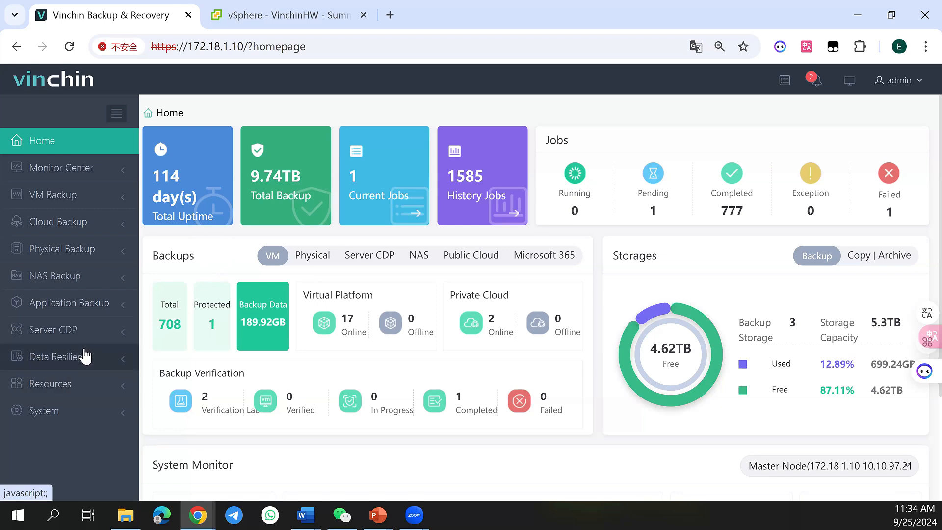
Open the form for adding a storage resource and examine the available storage types
left_click(83, 395)
scroll(79, 390, "down", 3)
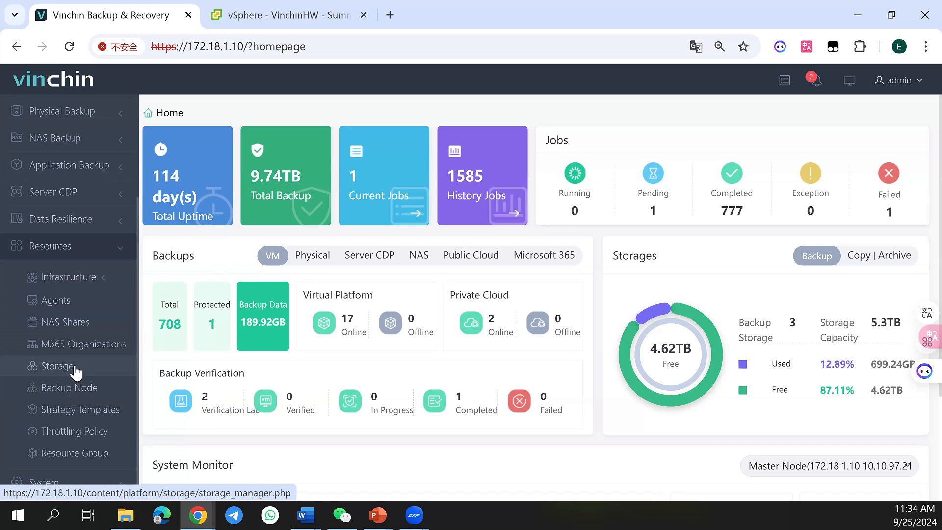
left_click(76, 373)
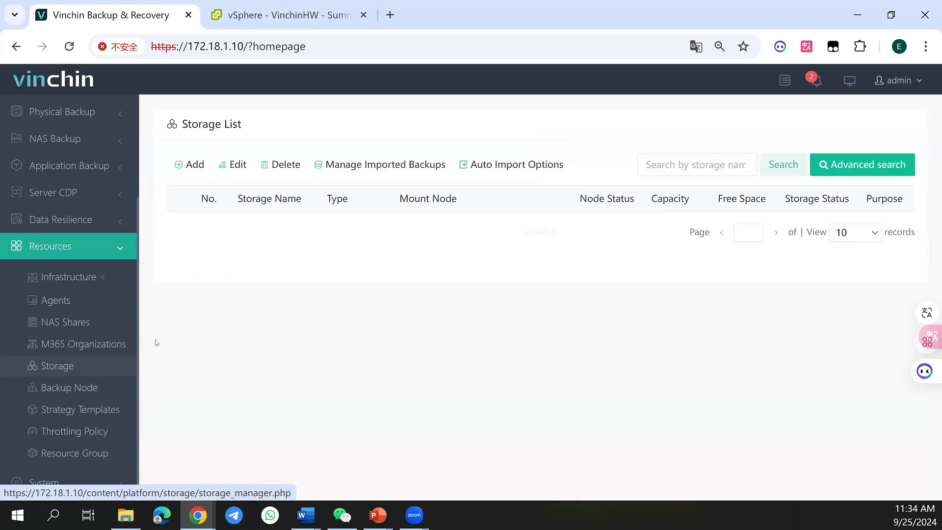
left_click(182, 168)
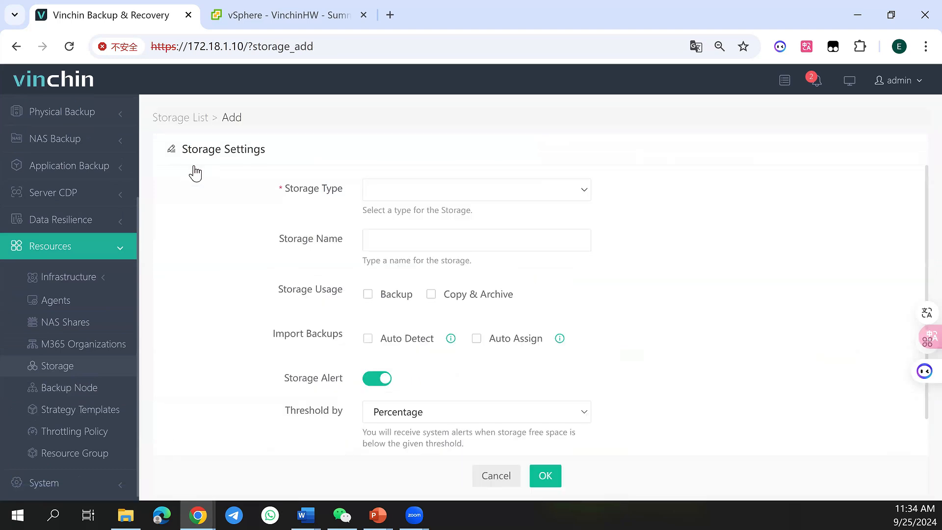
left_click(398, 194)
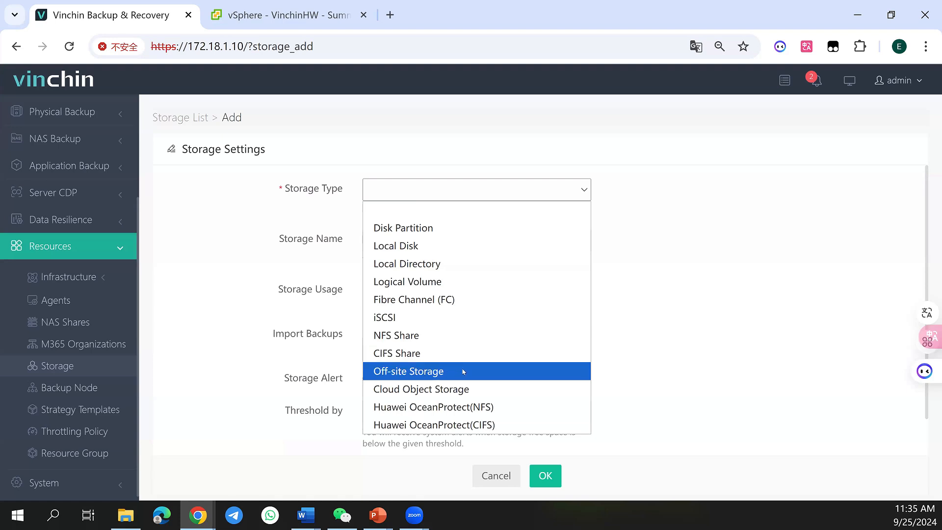
double_click(193, 270)
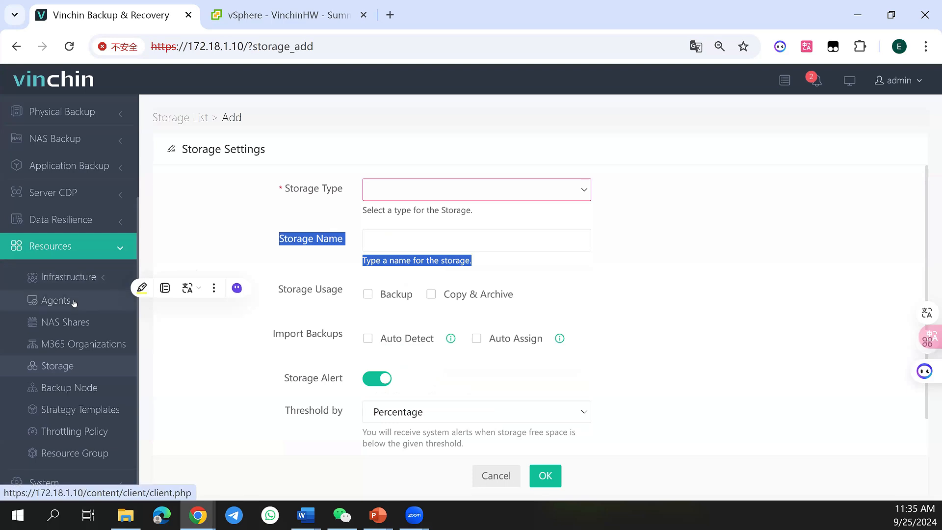
Open the form for adding a virtual platform and examine the supported platform types
left_click(68, 277)
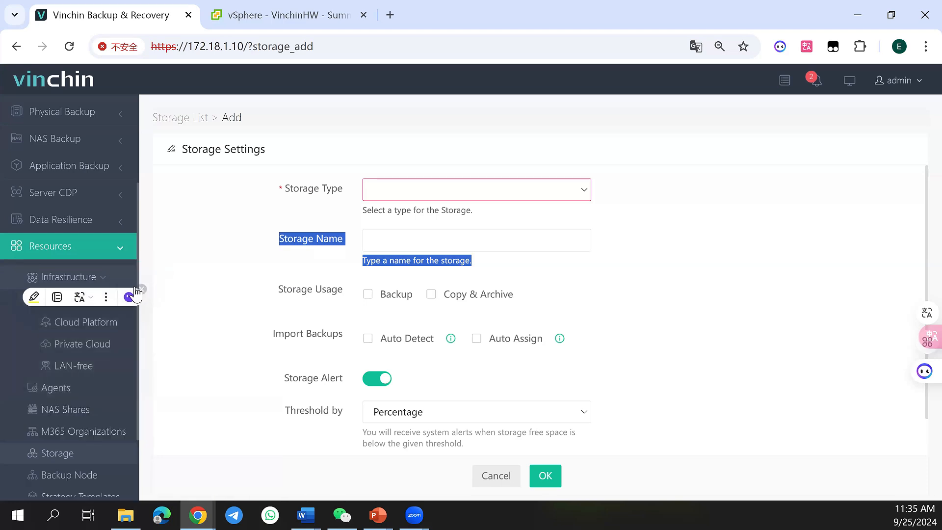
left_click(6, 323)
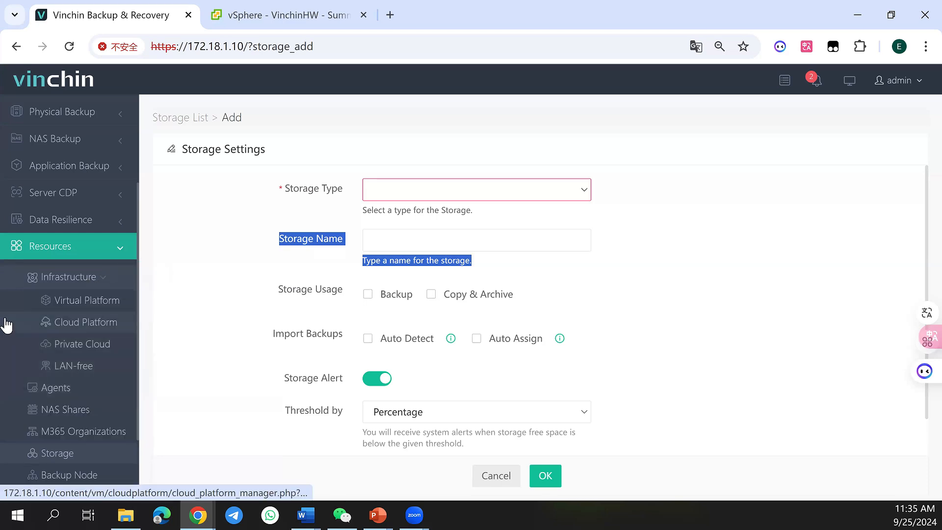
left_click(34, 300)
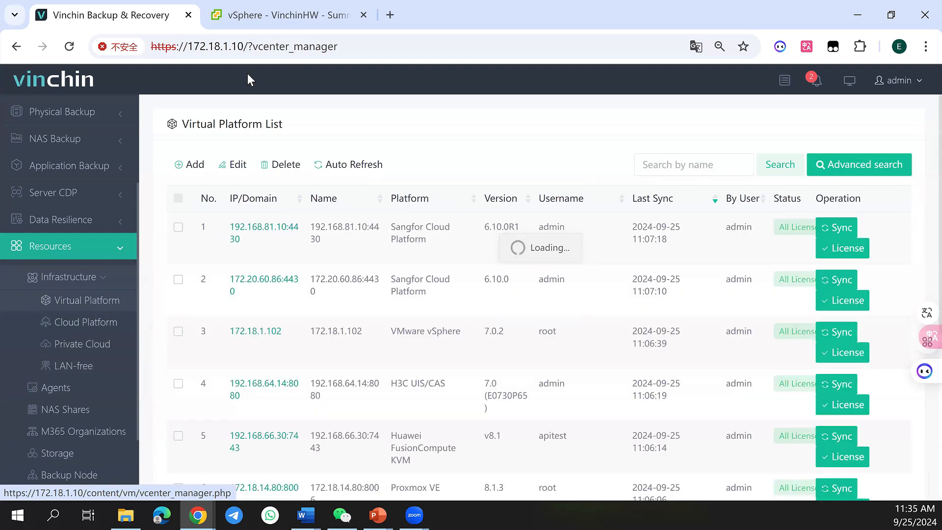
left_click(195, 164)
left_click(547, 193)
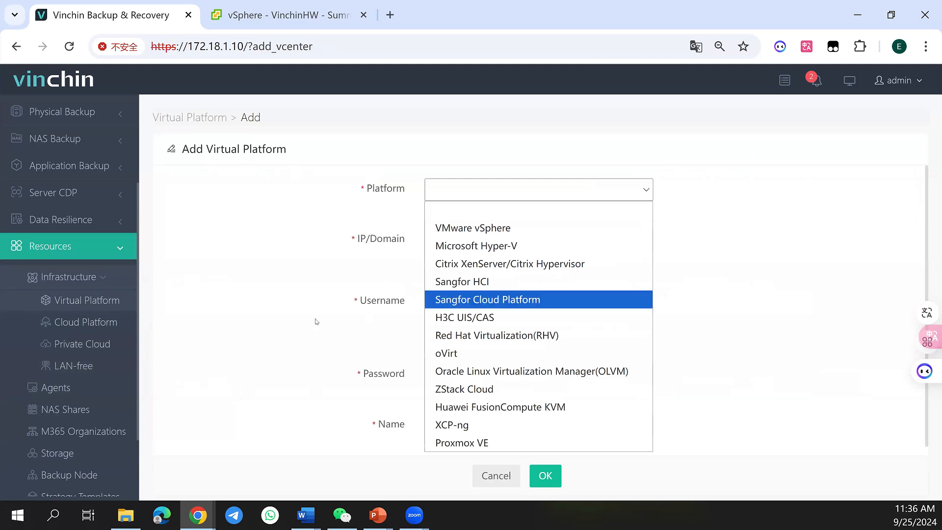
left_click(262, 320)
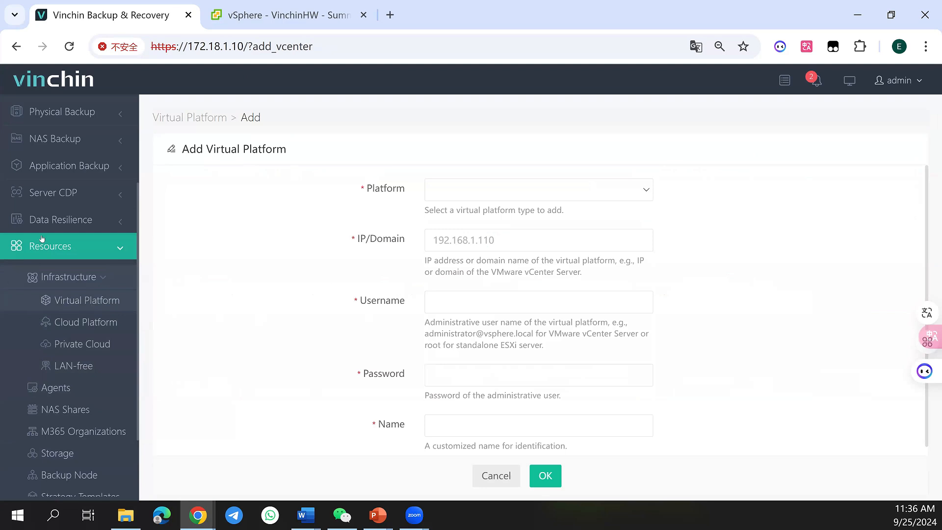
Start a new VM backup job
left_click(104, 247)
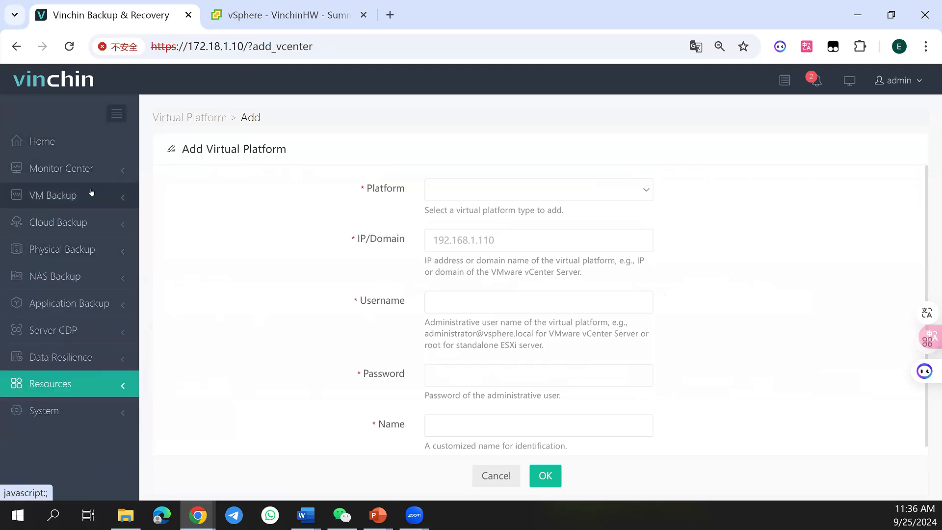
left_click(92, 194)
left_click(100, 249)
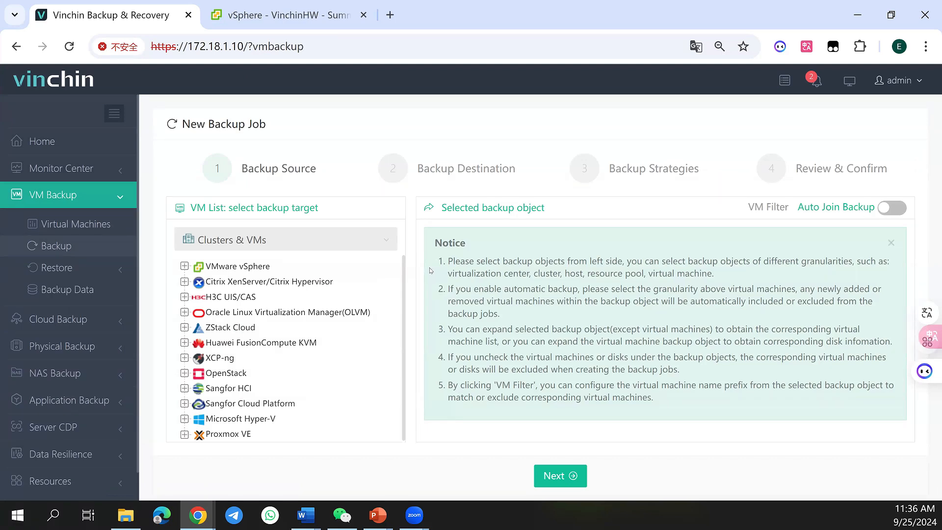
Select the 10.100-website VM under vSphere 172.18.2.1 as the backup source and accept Local Disk1 on localhost.localdomain as the destination
left_click(186, 267)
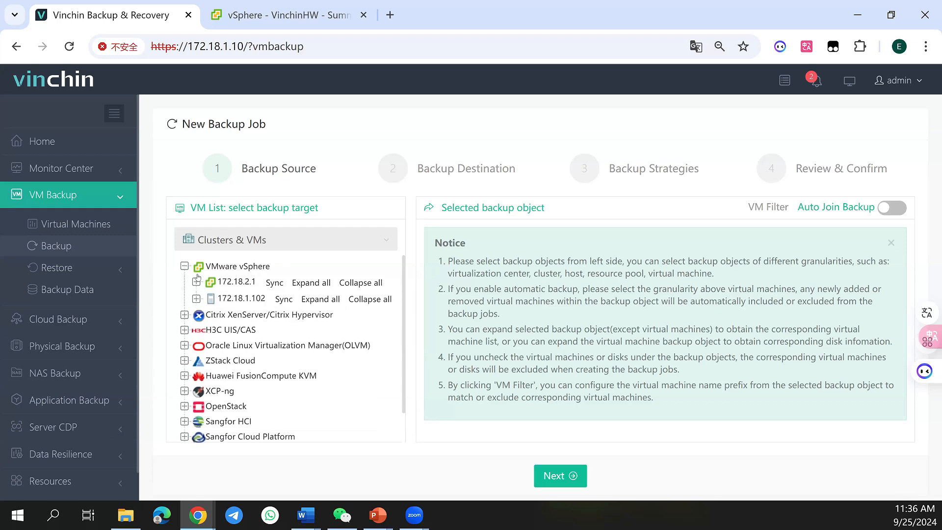
left_click(197, 283)
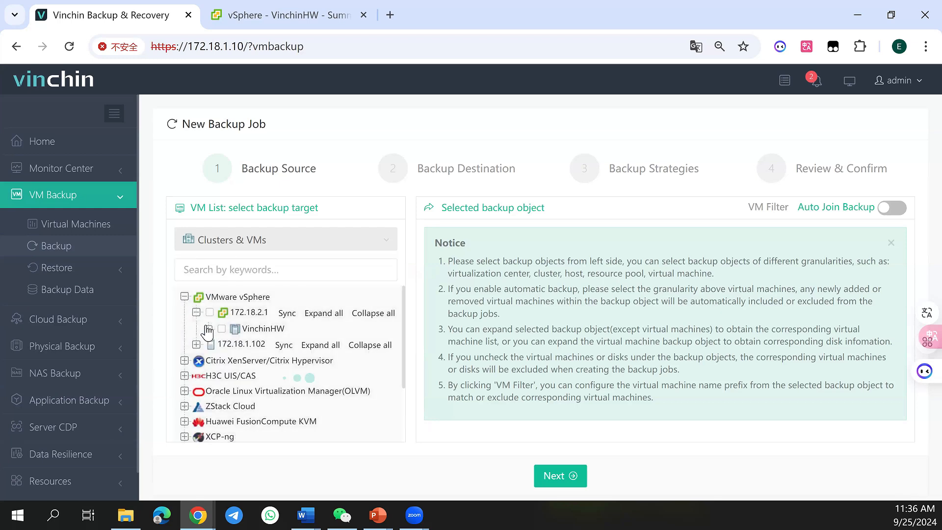
left_click(209, 329)
left_click(220, 344)
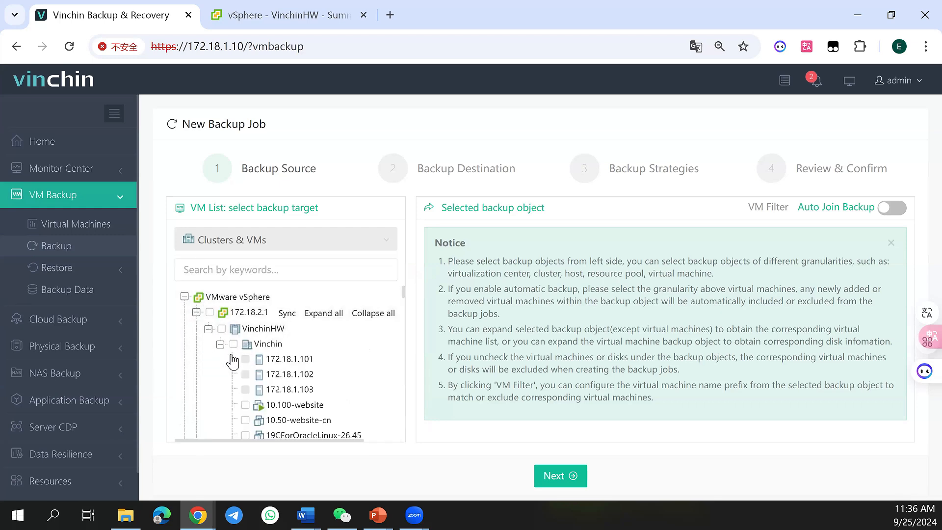
left_click(245, 404)
scroll(246, 394, "down", 2)
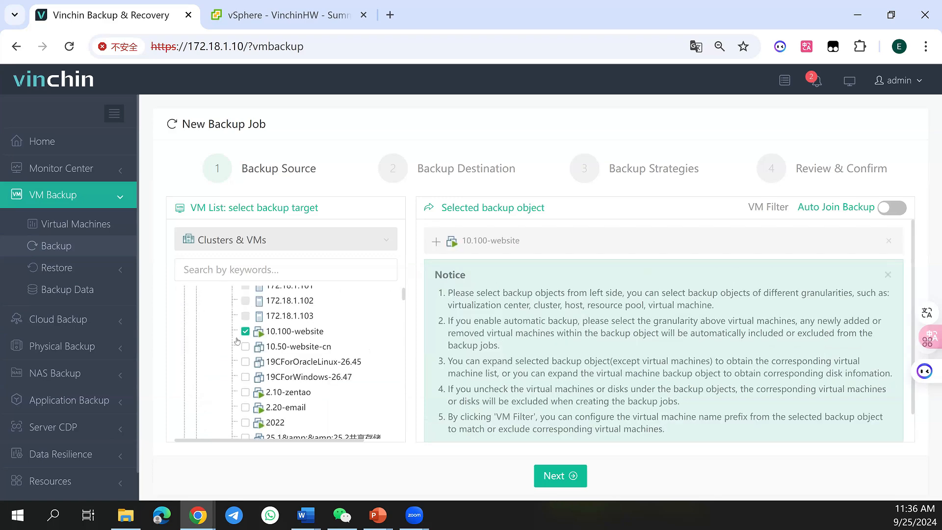
left_click(244, 347)
left_click(245, 346)
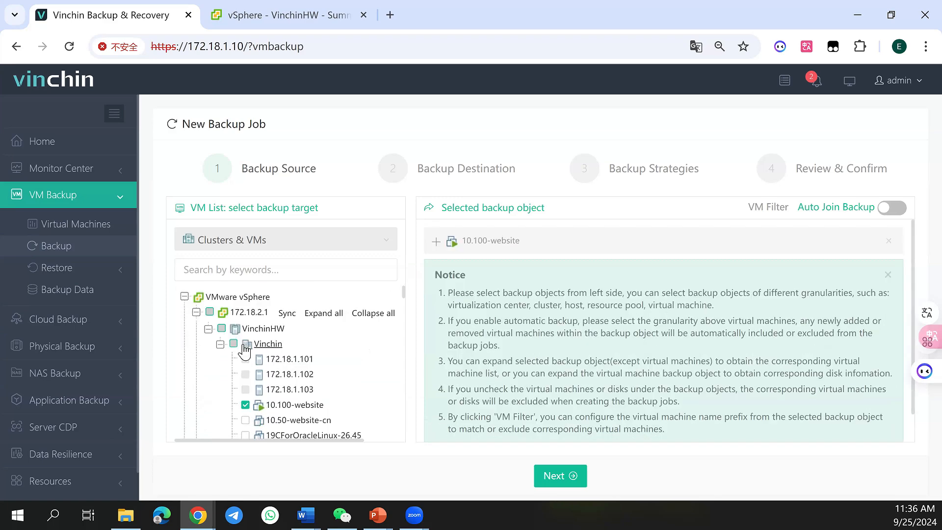
left_click(576, 482)
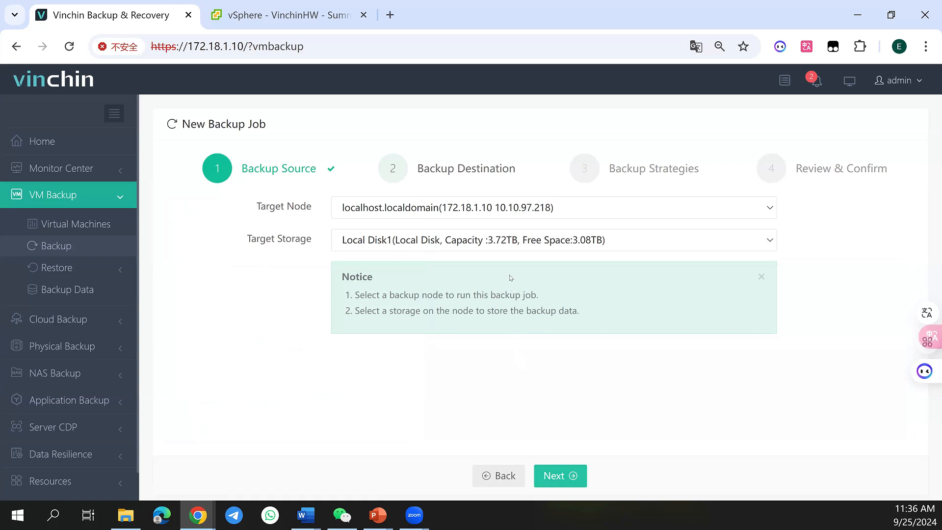
left_click(560, 475)
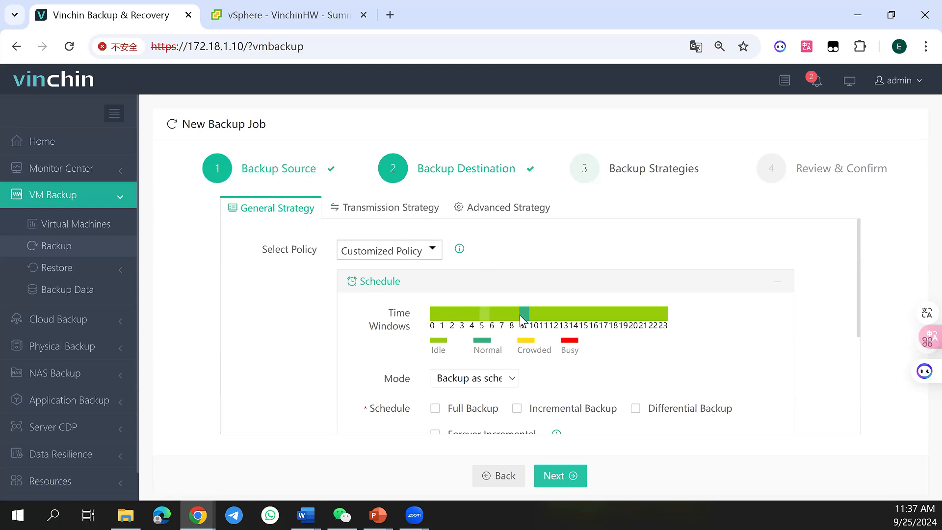
Enable Full Backup and Incremental Backup in the job's general strategy schedule
scroll(522, 316, "down", 2)
scroll(511, 303, "up", 2)
scroll(441, 350, "down", 2)
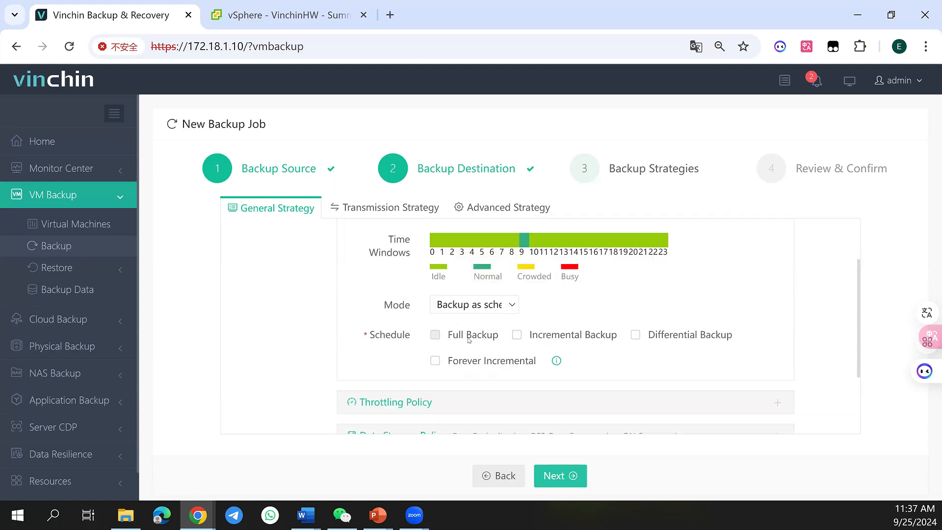
left_click(469, 339)
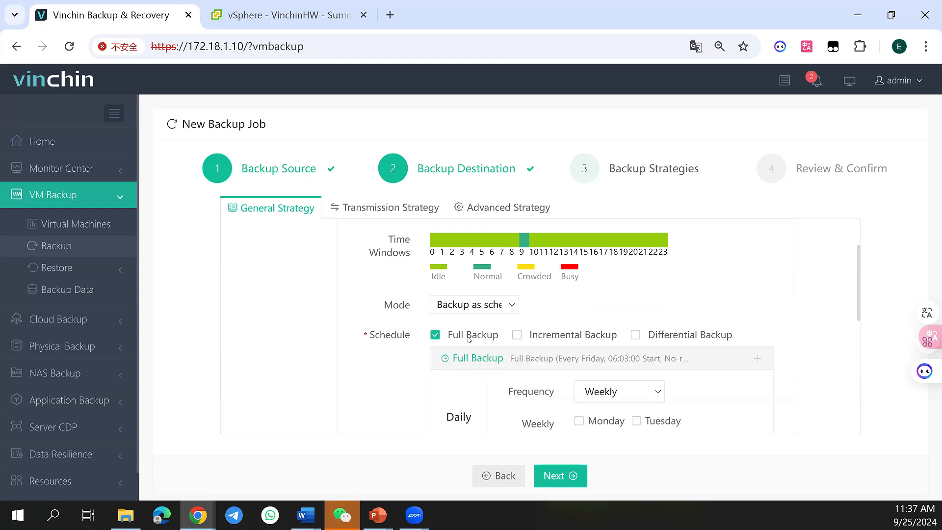
scroll(469, 340, "down", 2)
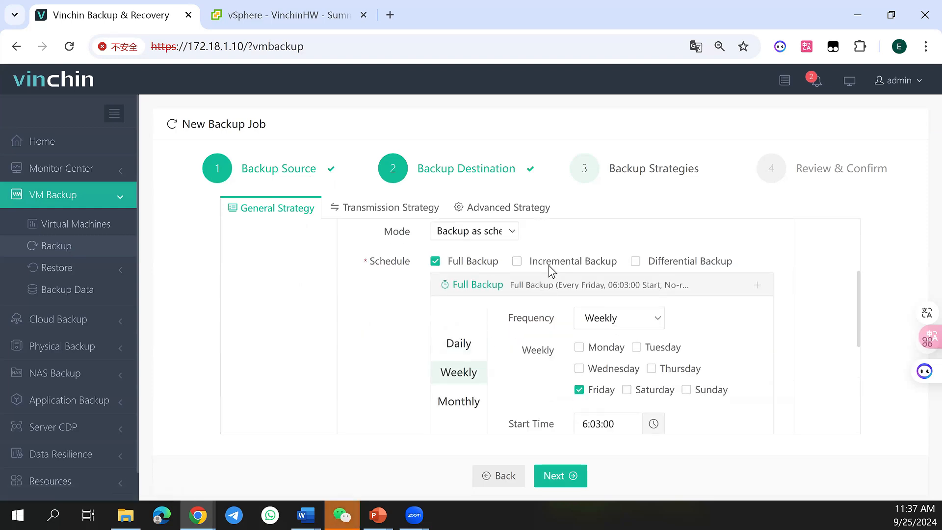
left_click(548, 263)
scroll(535, 321, "down", 4)
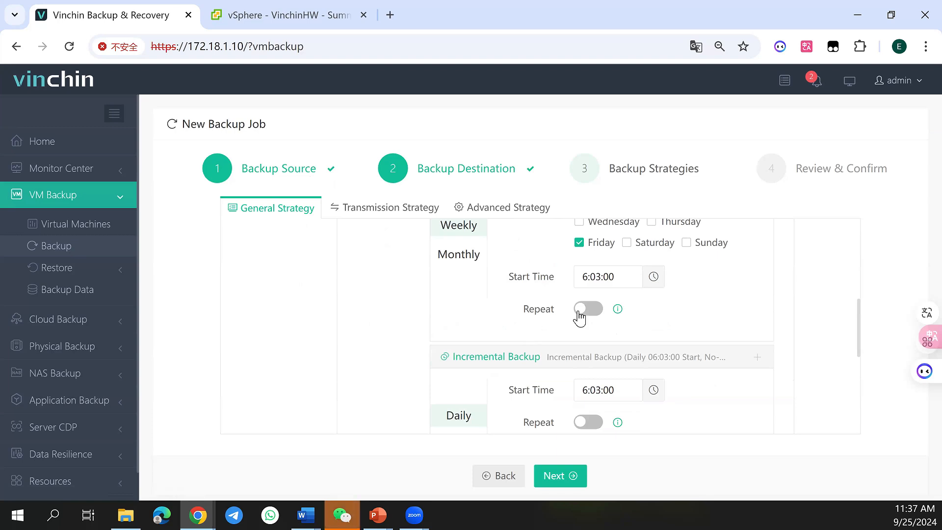
Examine the full and incremental backup schedule settings and the throttling policy in the backup job's general strategy
scroll(524, 285, "up", 5)
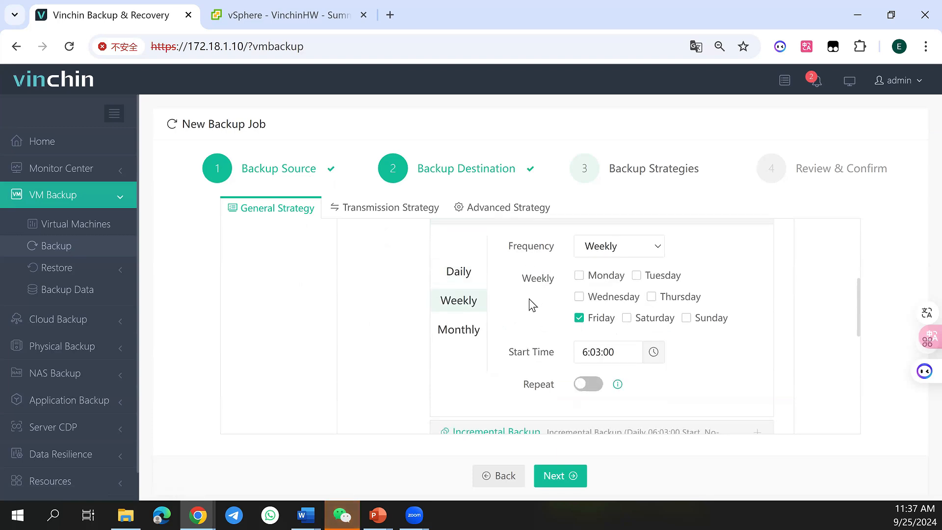
scroll(523, 318, "up", 2)
scroll(519, 319, "down", 10)
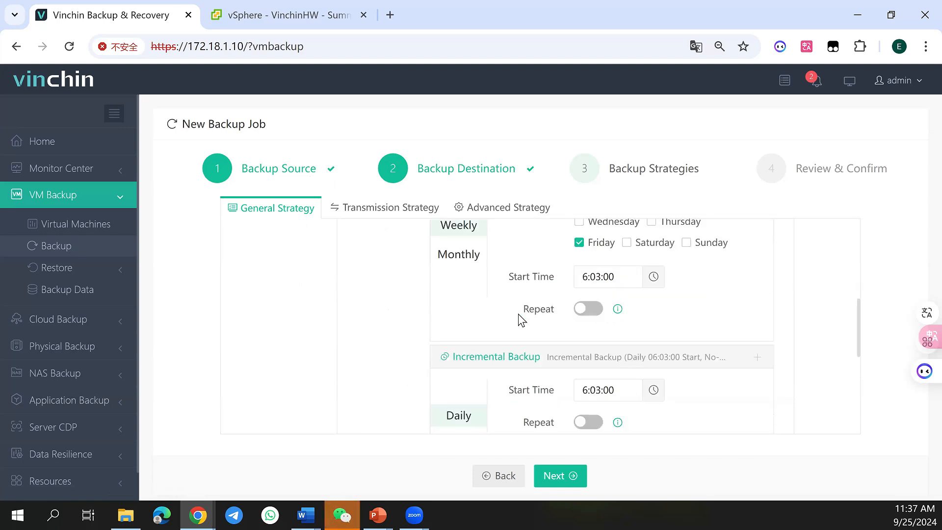
scroll(518, 314, "down", 3)
scroll(517, 313, "down", 2)
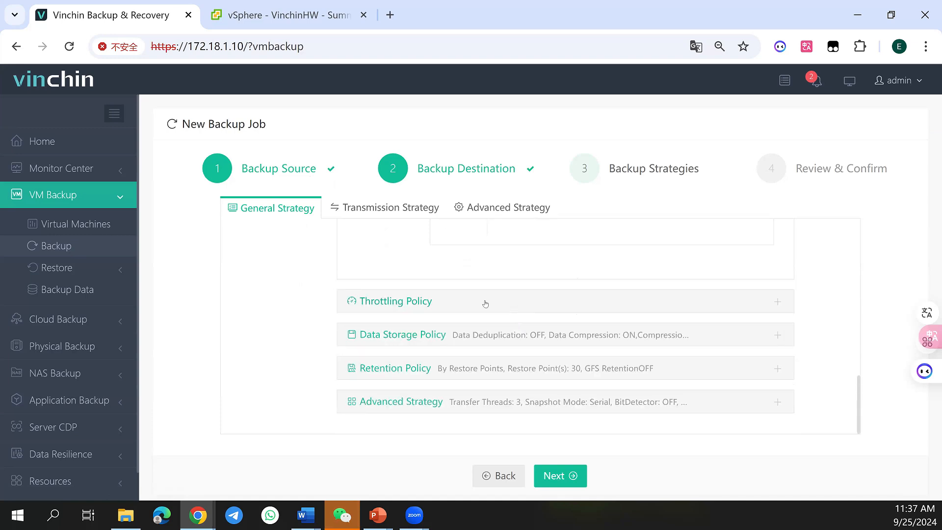
left_click(485, 300)
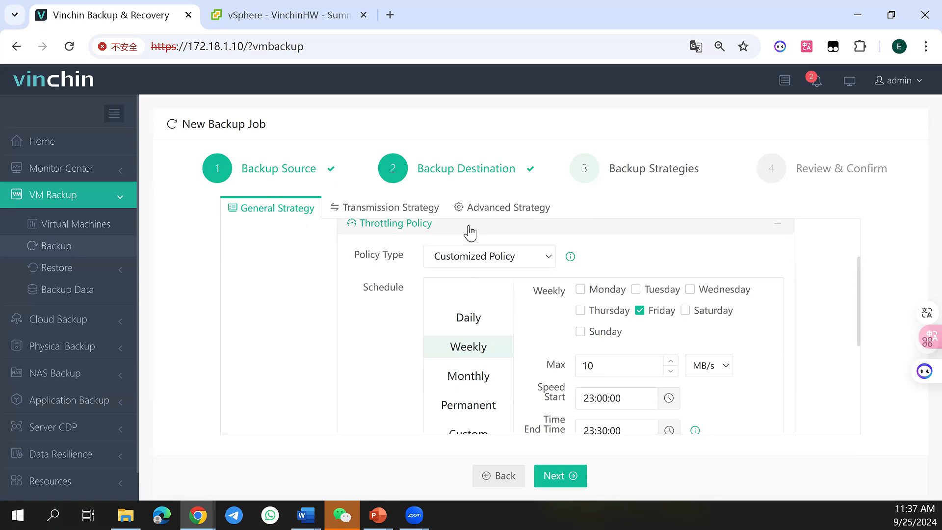
scroll(457, 319, "down", 5)
Examine the data storage policy and the retention policy of the backup job, including the available retention types
left_click(457, 336)
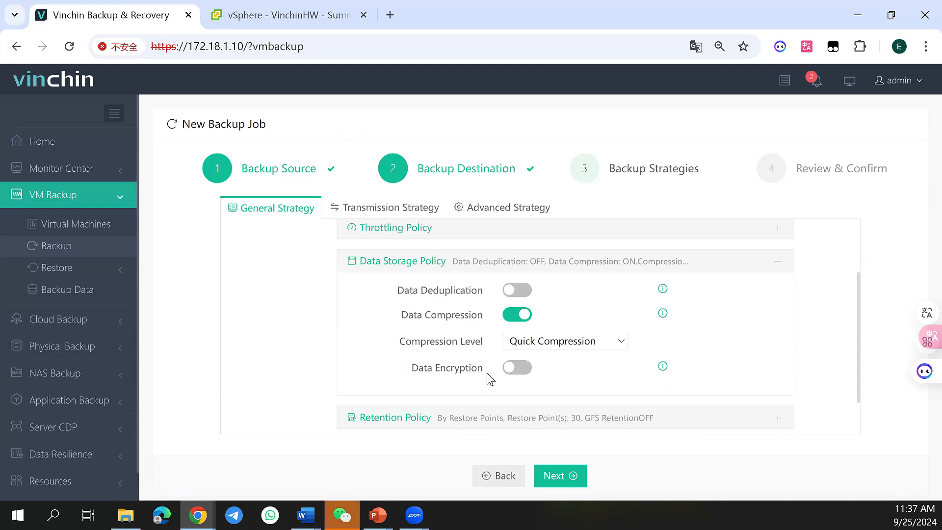
left_click(465, 269)
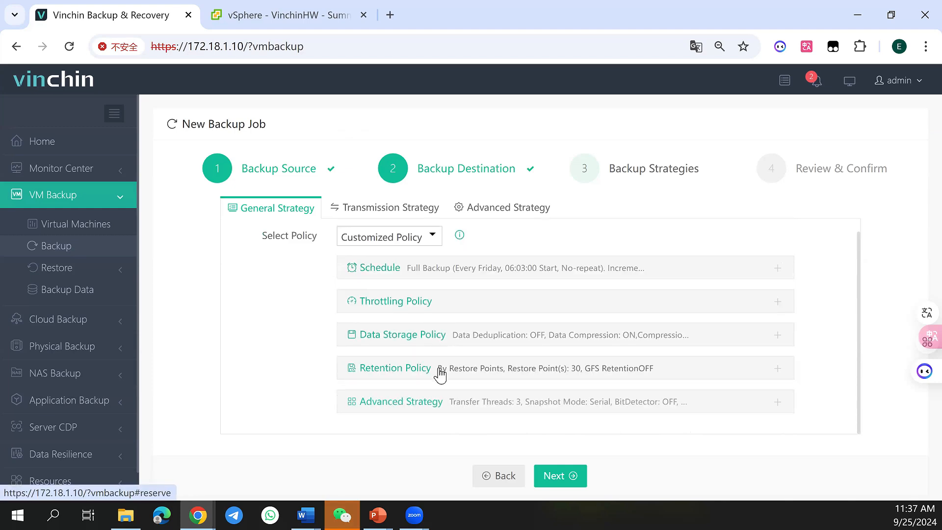
left_click(438, 373)
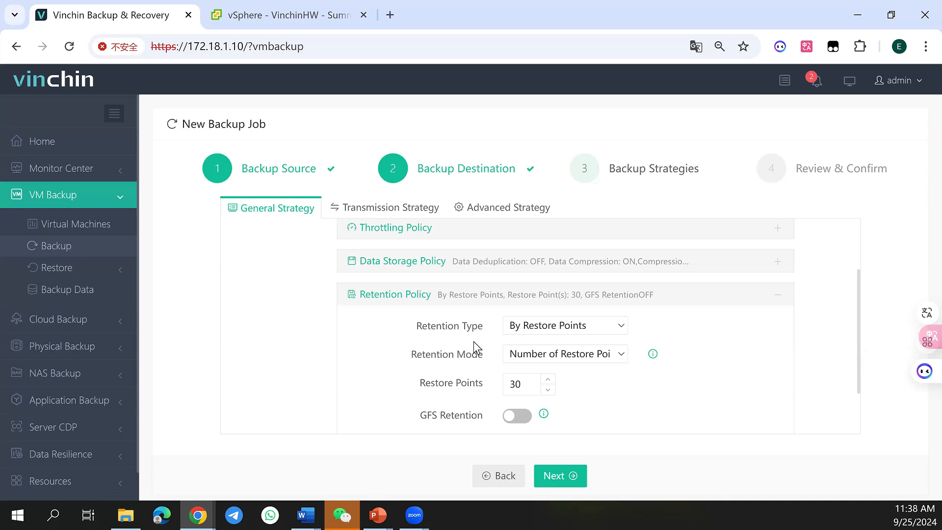
left_click(557, 329)
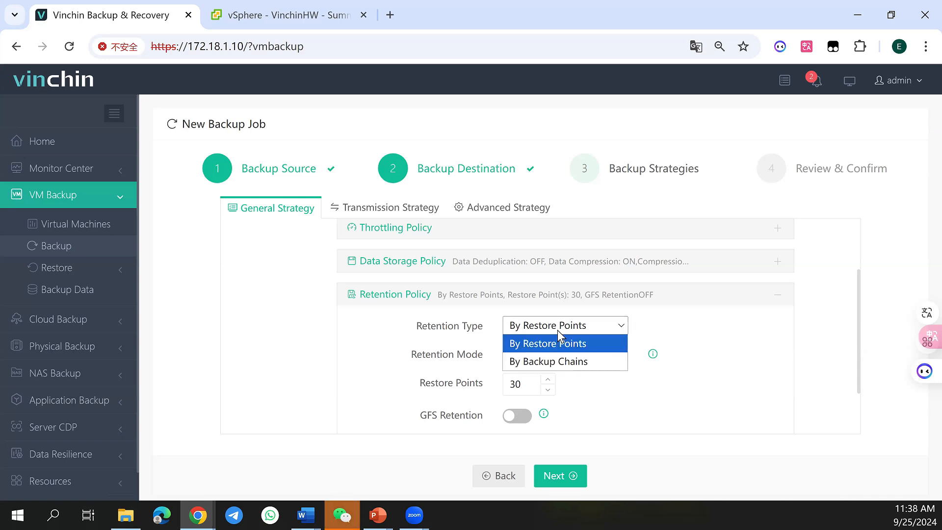
left_click(557, 330)
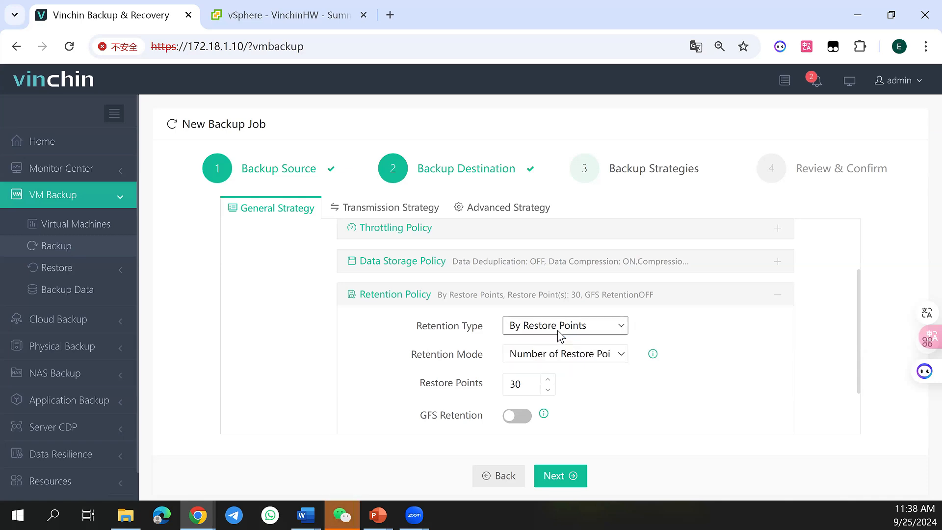
scroll(554, 341, "down", 2)
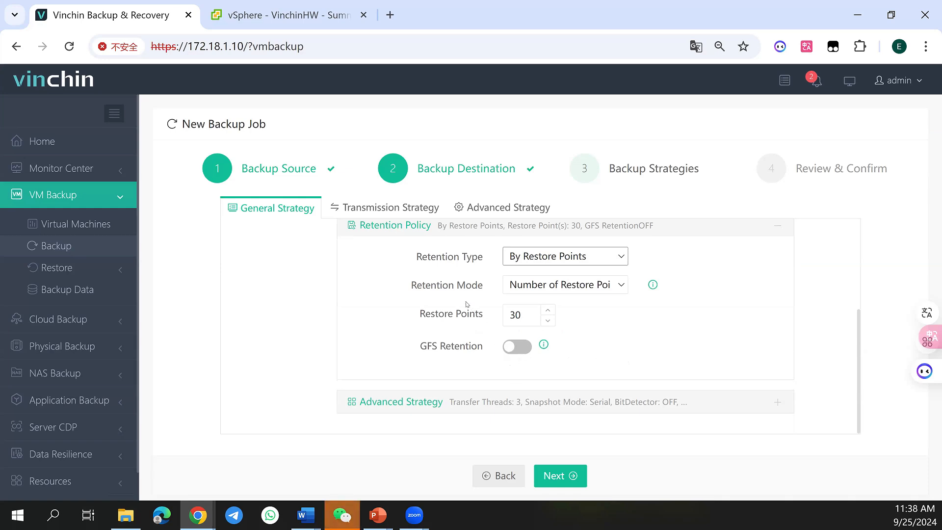
left_click(439, 229)
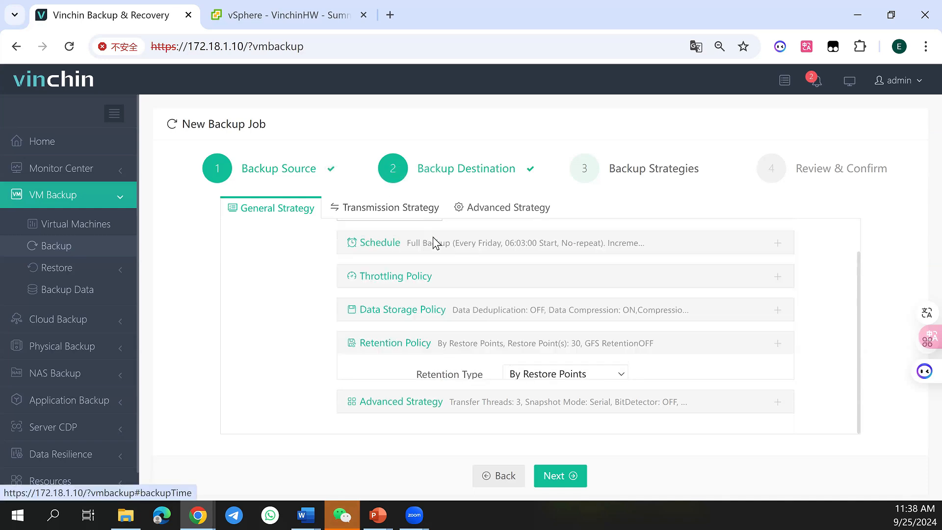
Set the backup job's transmission strategy to transfer via SAN (LAN-free) and proceed to the job review
left_click(351, 211)
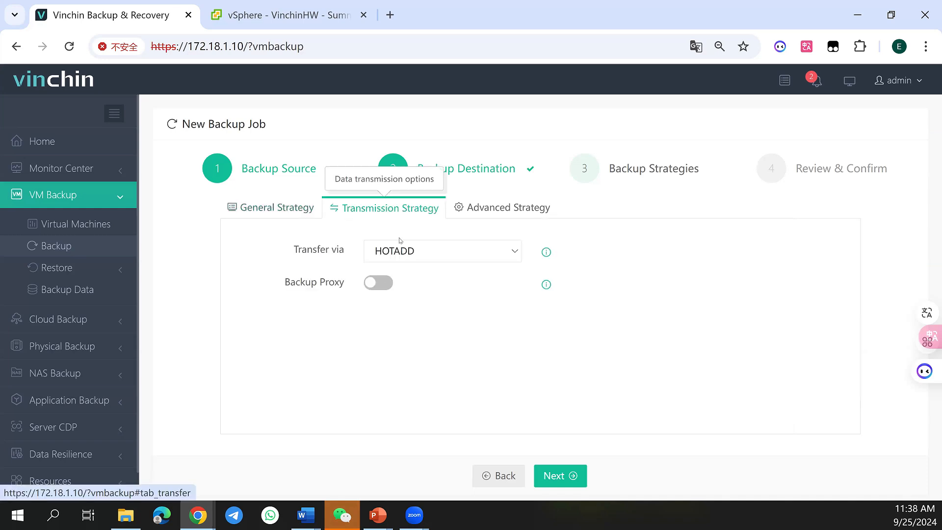
left_click(439, 258)
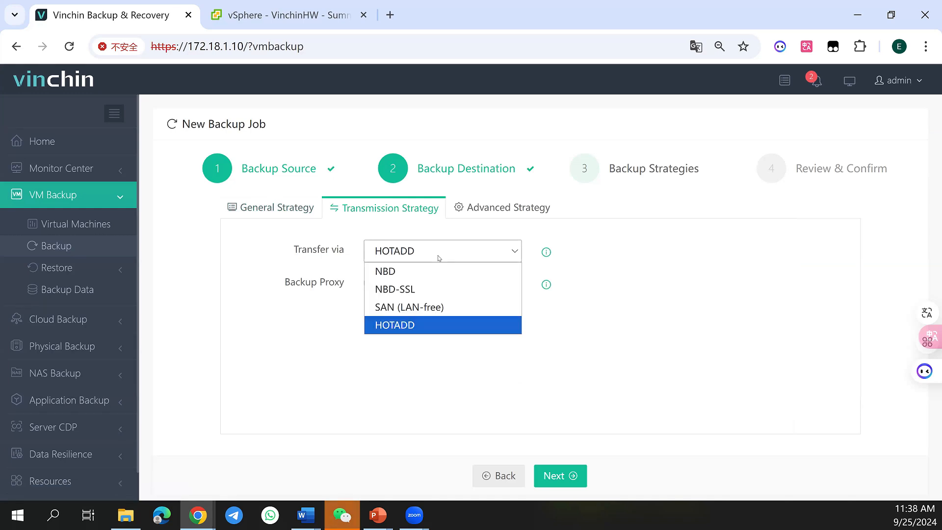
left_click(446, 305)
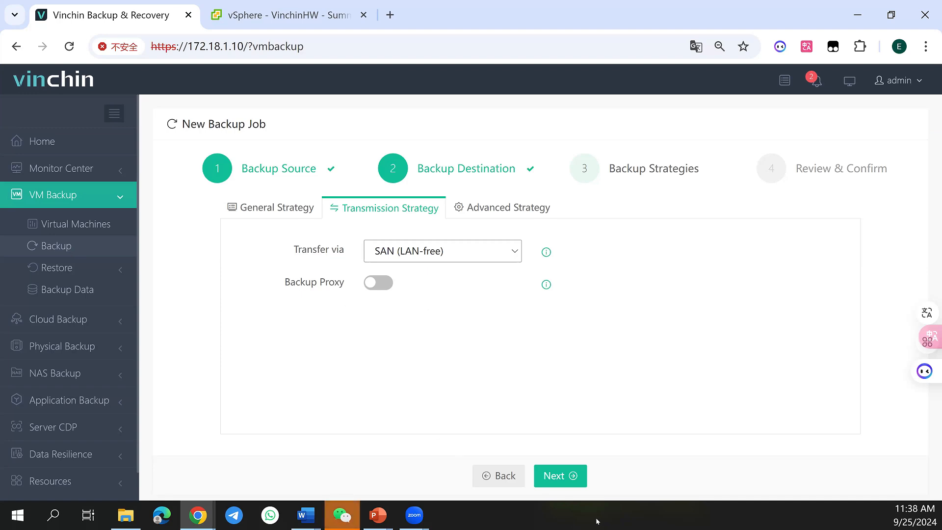
left_click(570, 484)
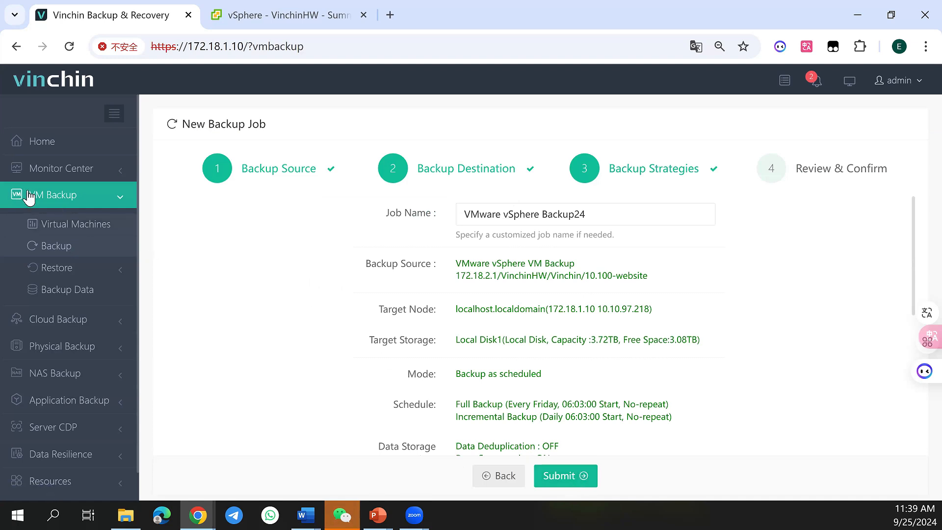
View the list of current jobs in the Monitor Center
left_click(66, 168)
left_click(69, 202)
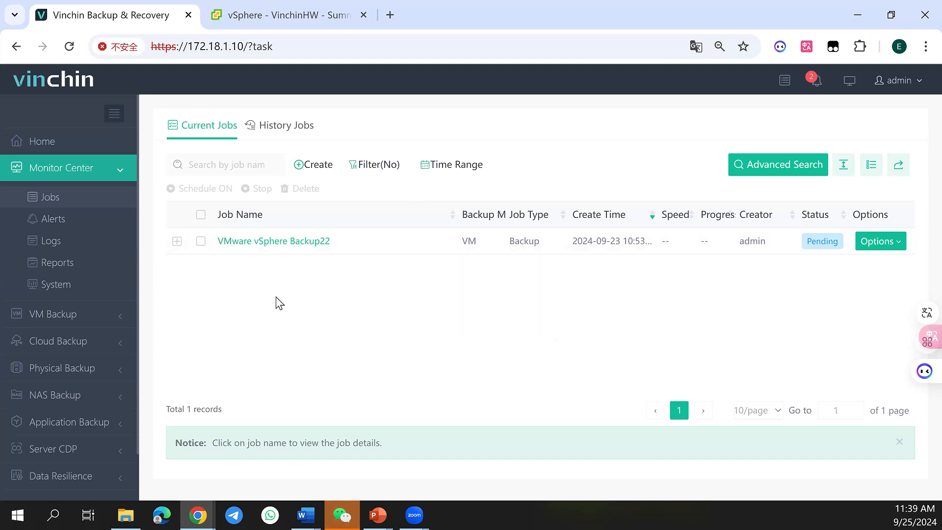
Start a new full restore job for VM backups
left_click(77, 316)
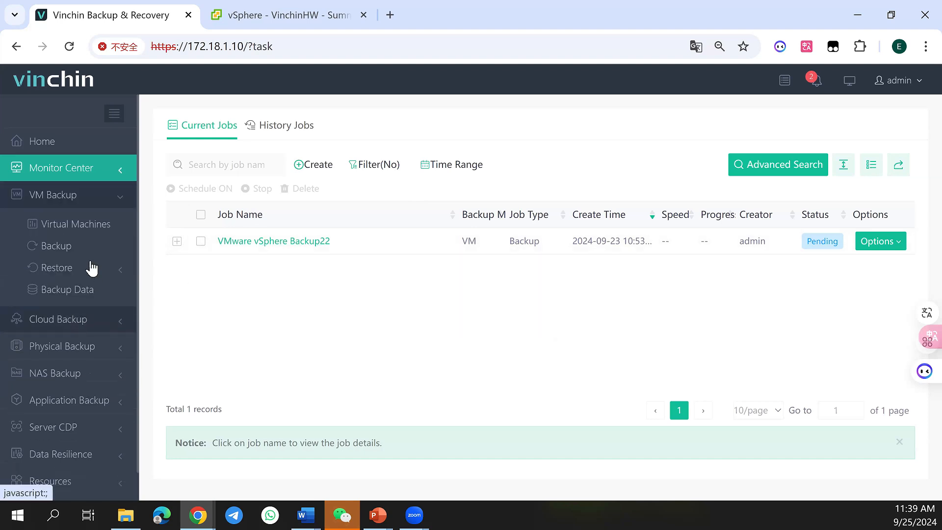
left_click(97, 269)
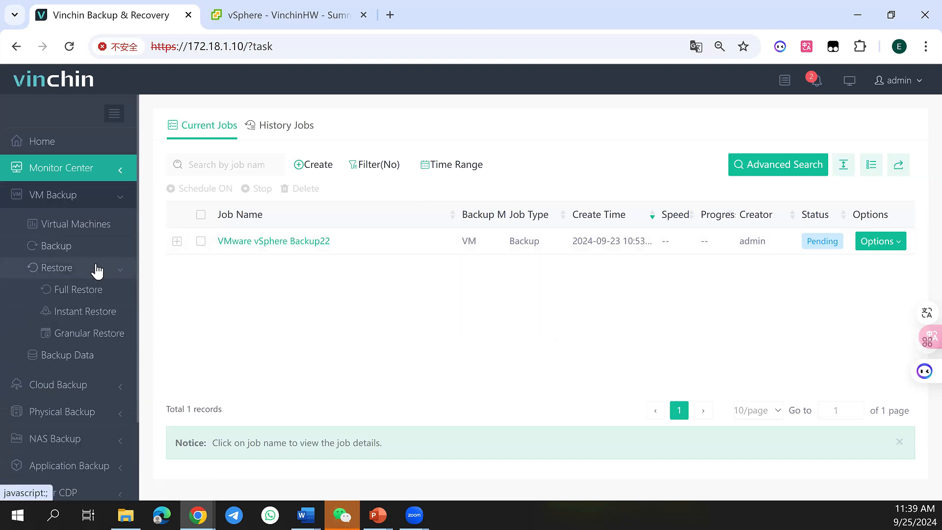
left_click(92, 294)
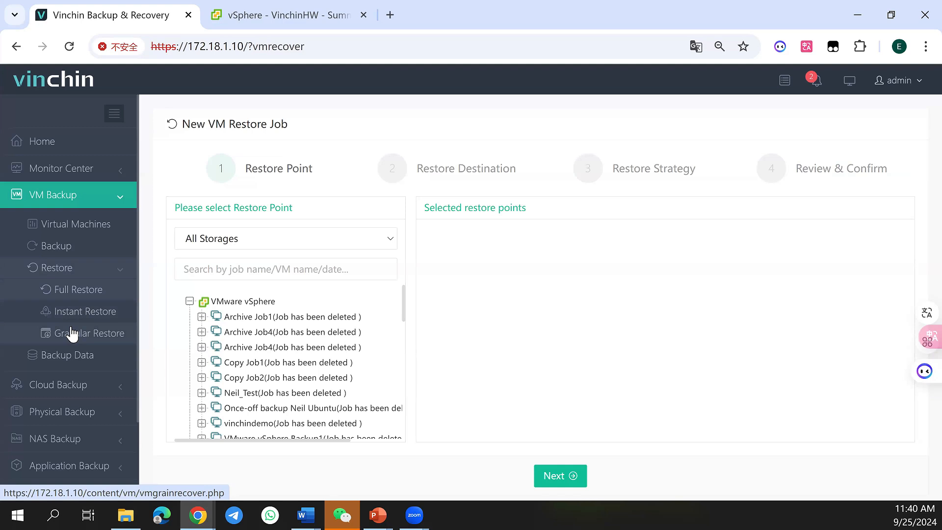
left_click(67, 295)
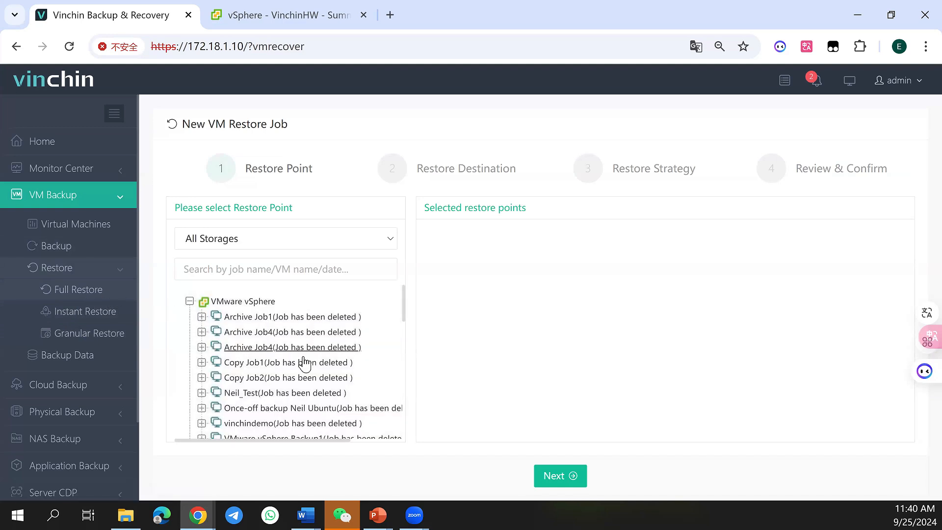
scroll(275, 334, "down", 4)
left_click(283, 324)
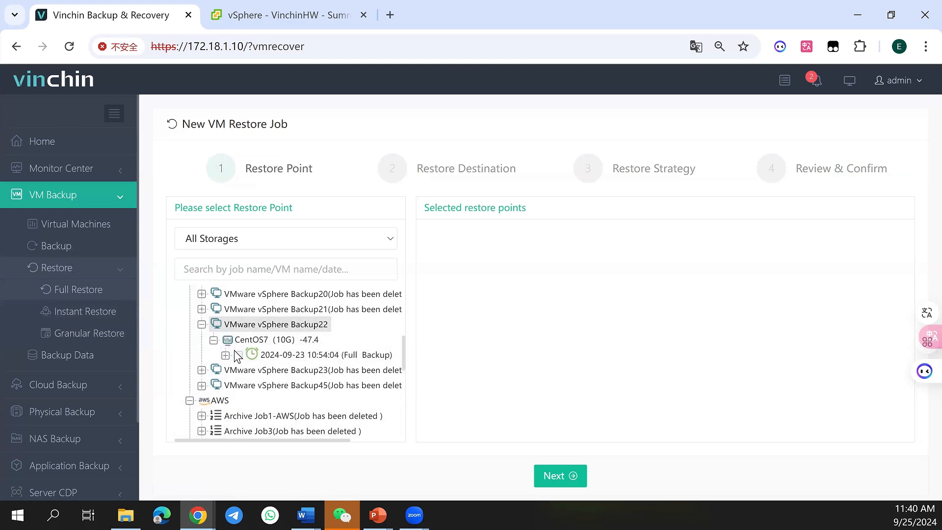
left_click(239, 354)
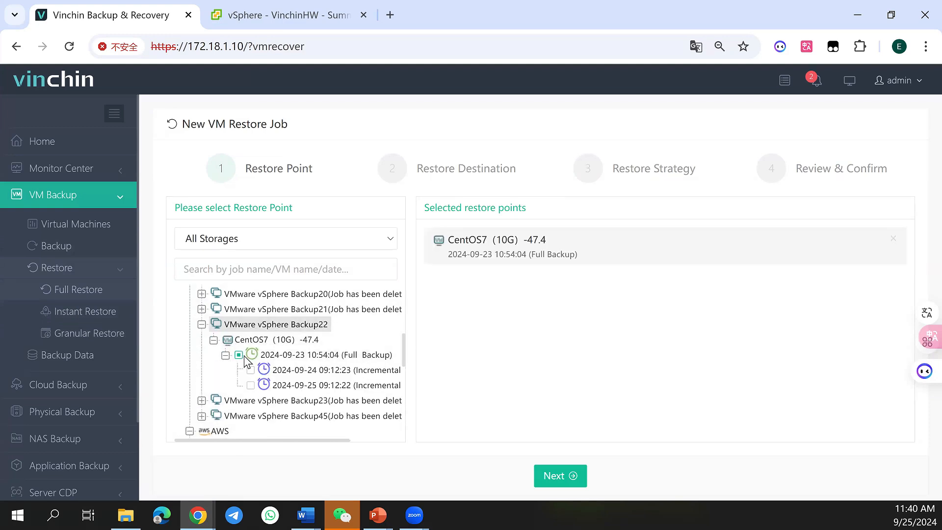
left_click(240, 355)
left_click(250, 385)
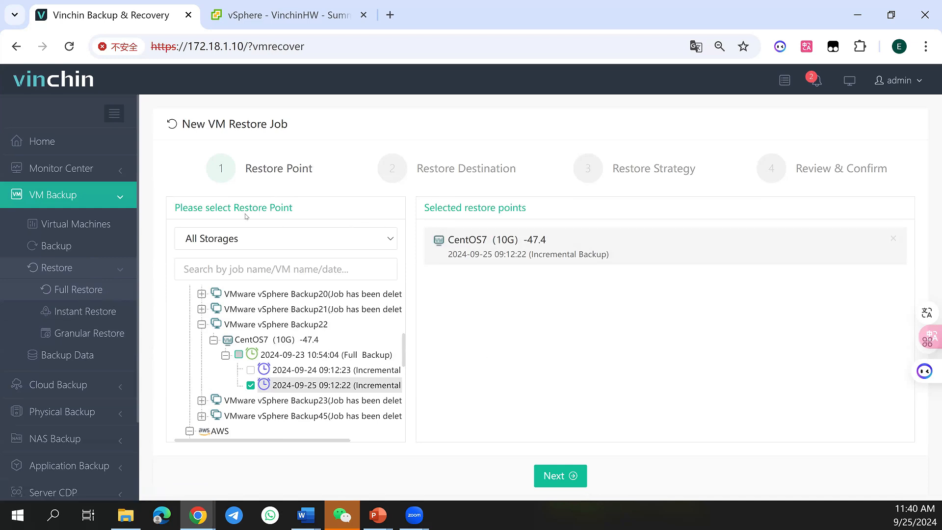
left_click(552, 482)
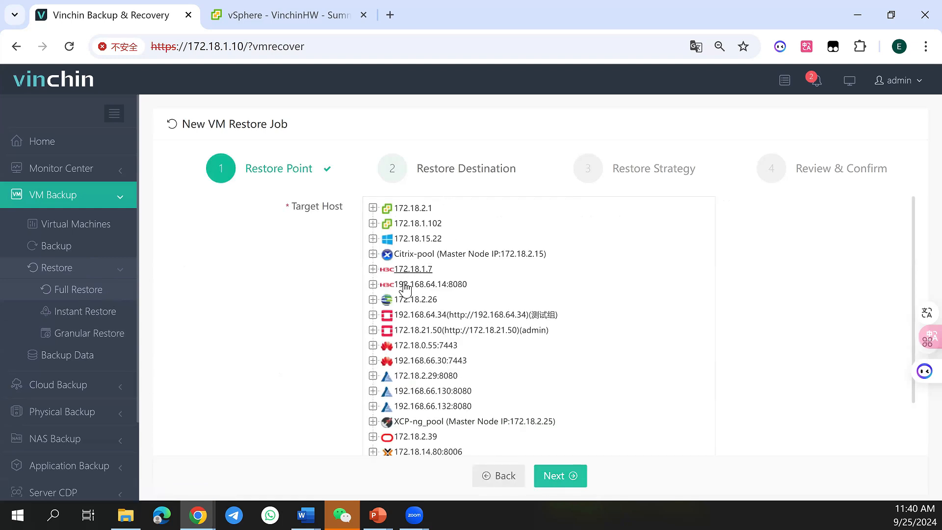
Select host 172.18.1.101 under 172.18.2.1, VinchinHW, Vinchin as the restore job's target host
left_click(372, 208)
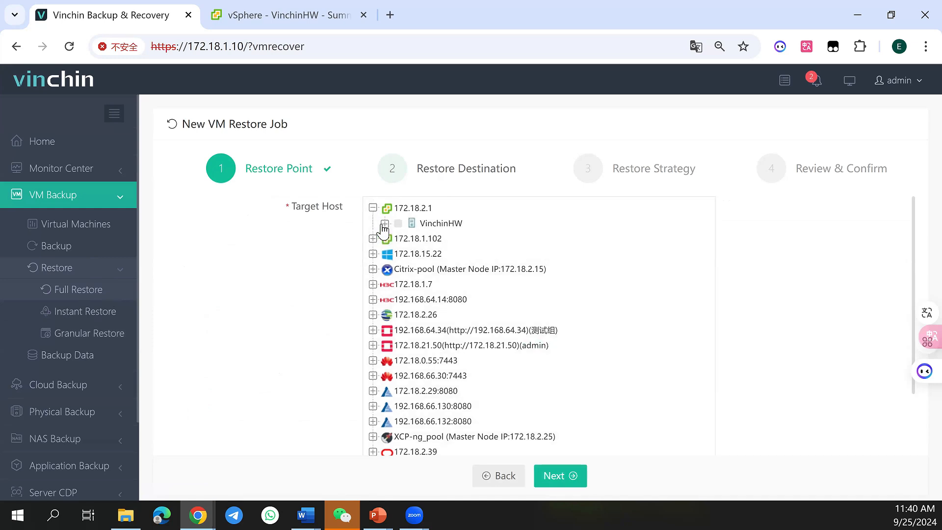
left_click(385, 223)
left_click(396, 239)
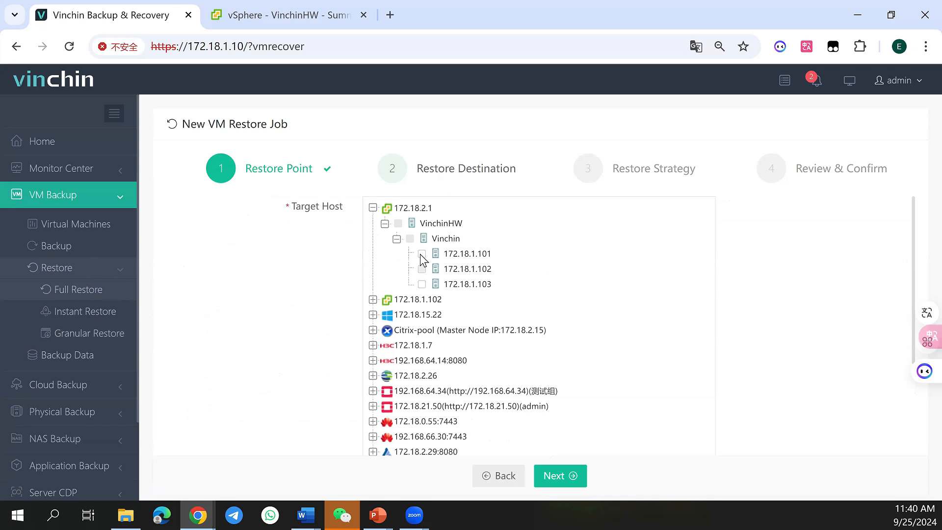
left_click(420, 254)
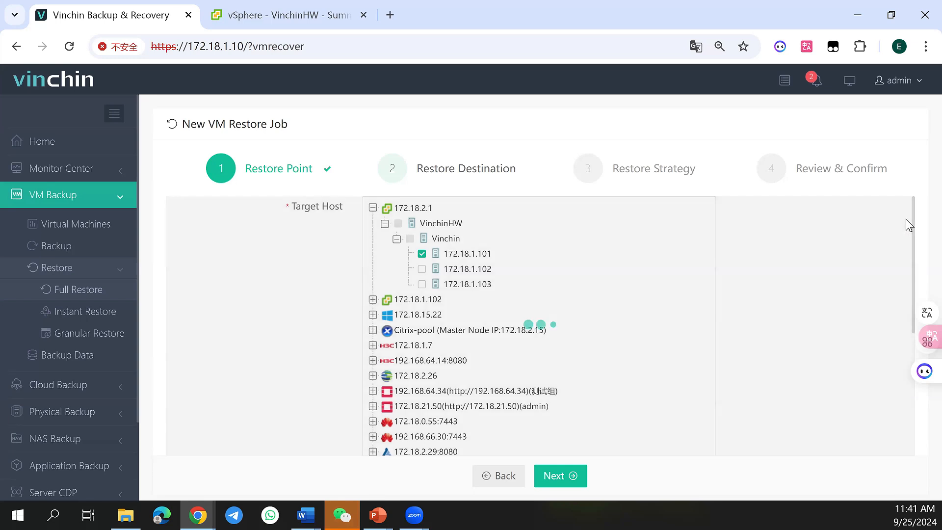
Examine the CentOS7 (10G) -47.4 restore configuration, covering name and status, CPU, RAM, virtual disks and virtual network
scroll(768, 314, "down", 5)
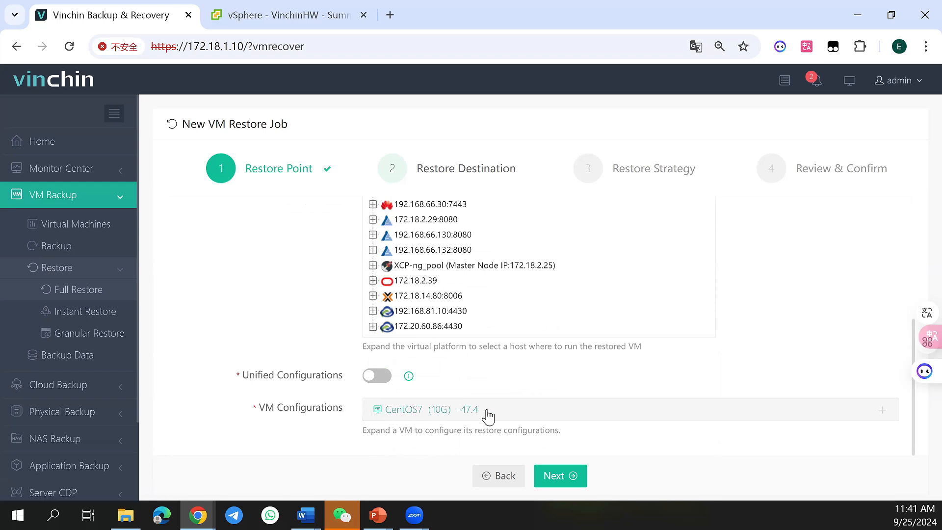
left_click(535, 412)
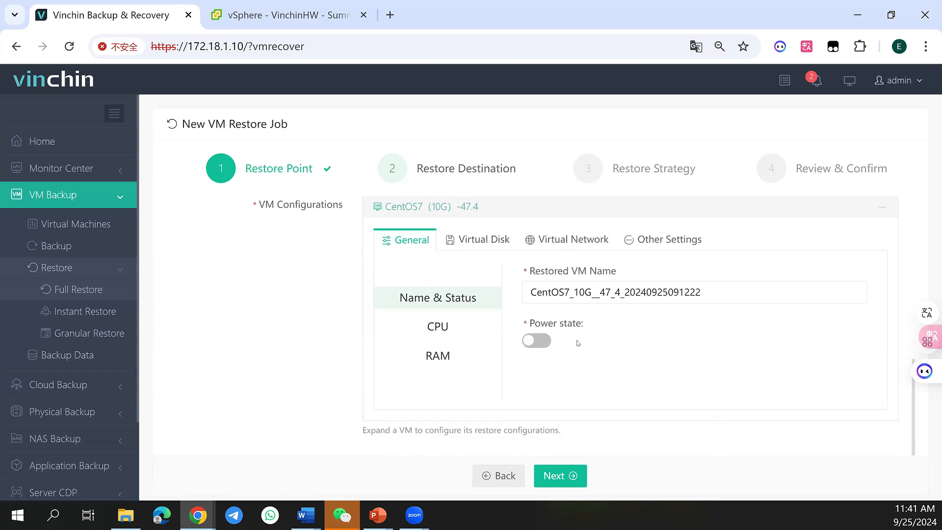
scroll(582, 354, "up", 2)
scroll(581, 354, "down", 2)
scroll(582, 353, "up", 2)
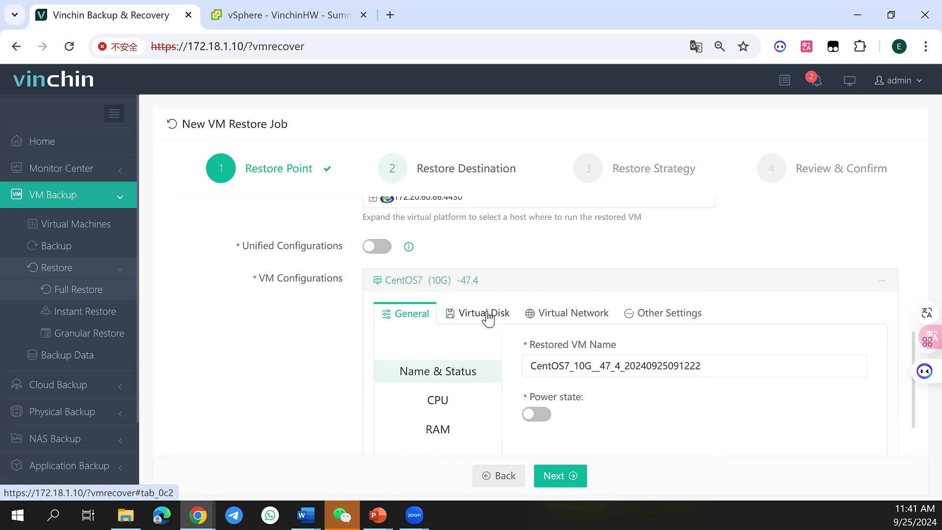
left_click(548, 313)
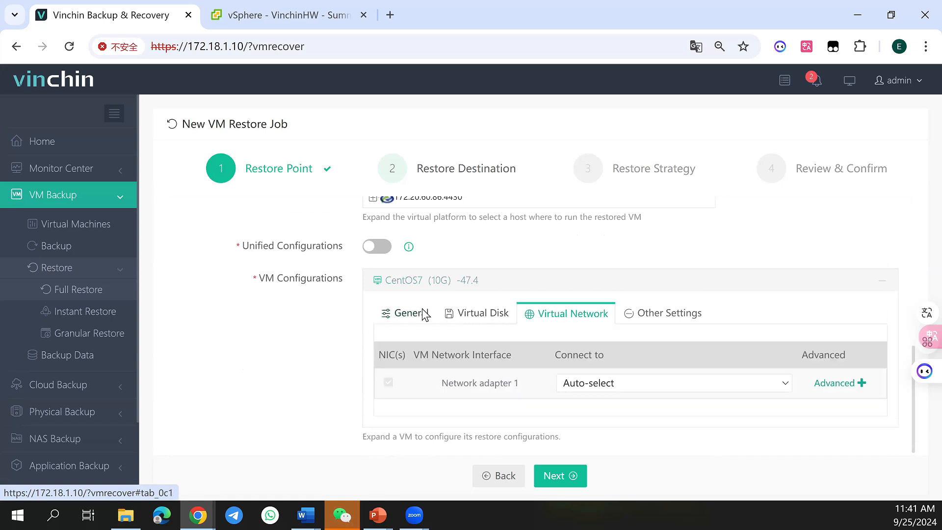
left_click(425, 315)
left_click(451, 407)
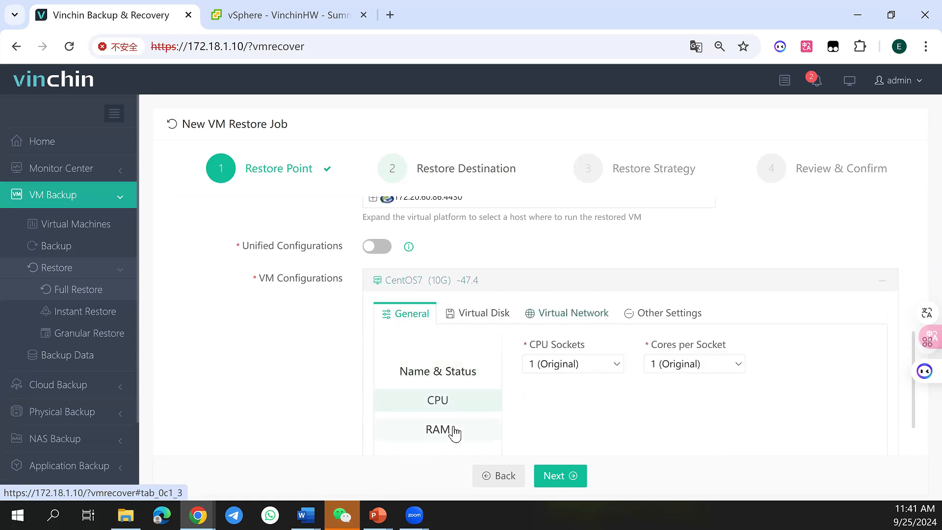
left_click(450, 430)
left_click(452, 372)
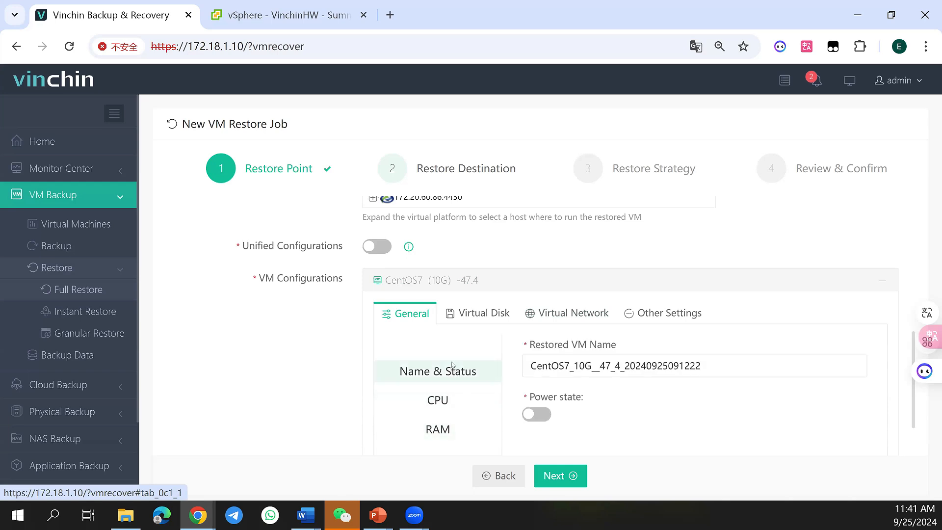
left_click(484, 317)
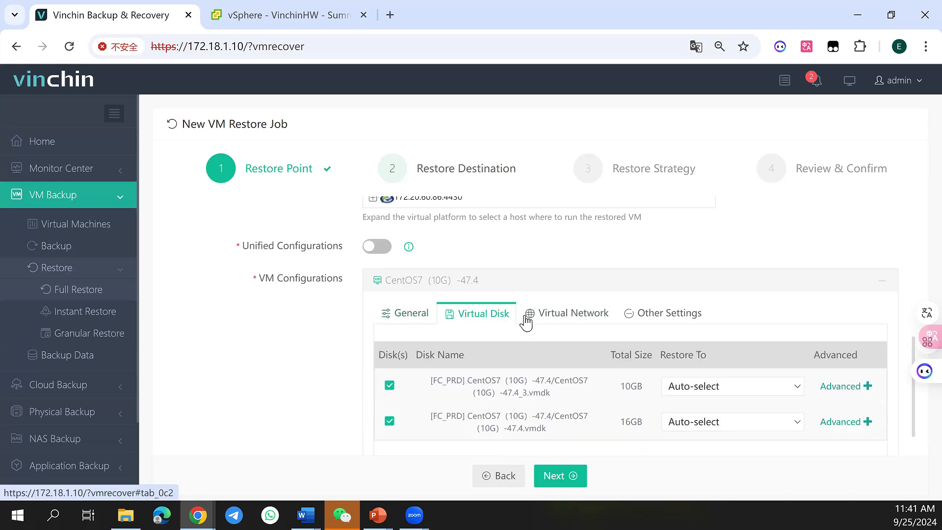
left_click(542, 313)
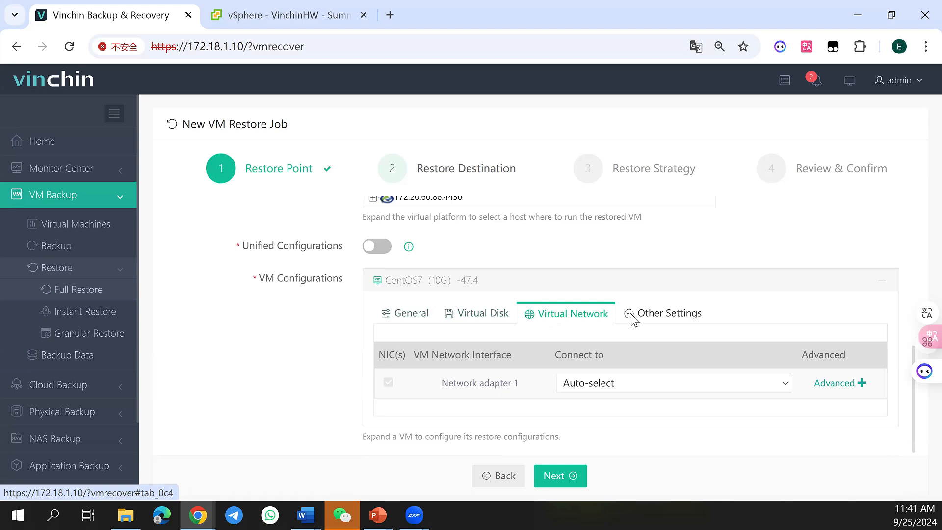
Check the target VM folder, proceed to the restore strategy and set the transfer mode to SAN (LAN-free)
left_click(632, 319)
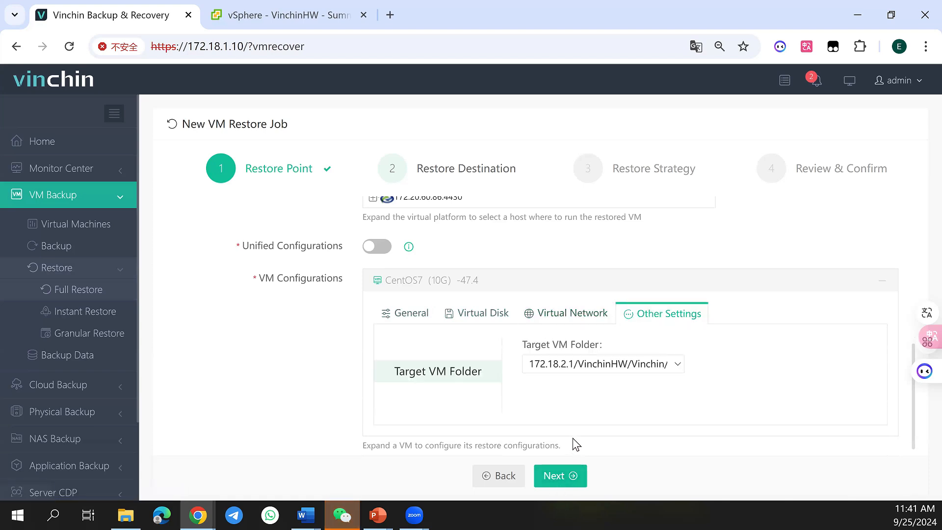
left_click(568, 475)
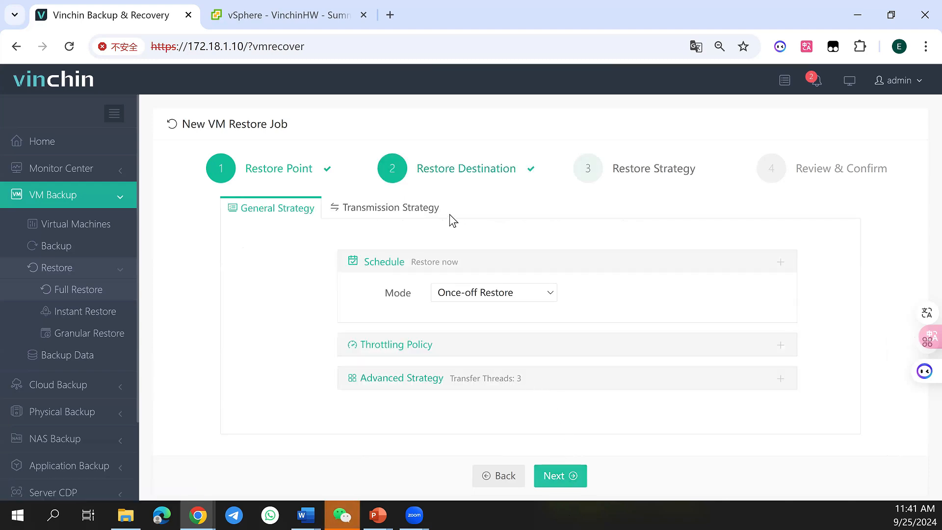
left_click(408, 212)
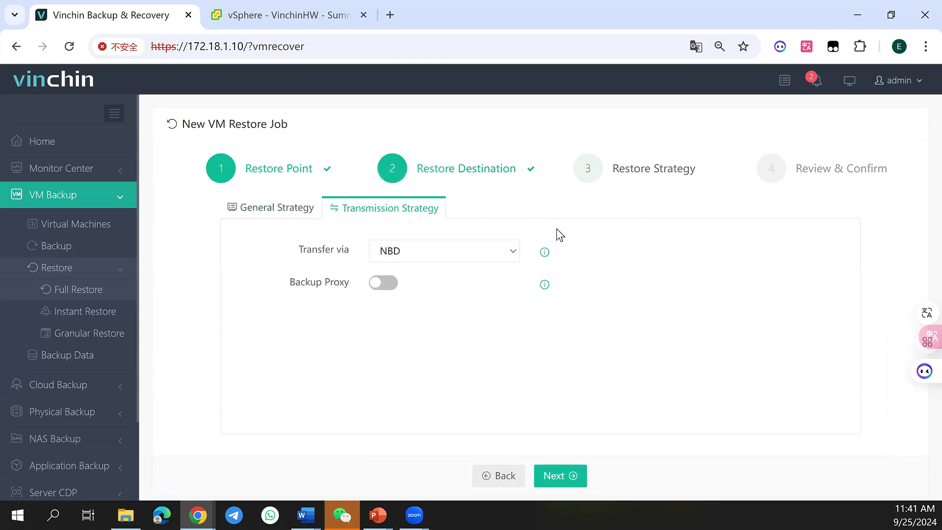
left_click(498, 253)
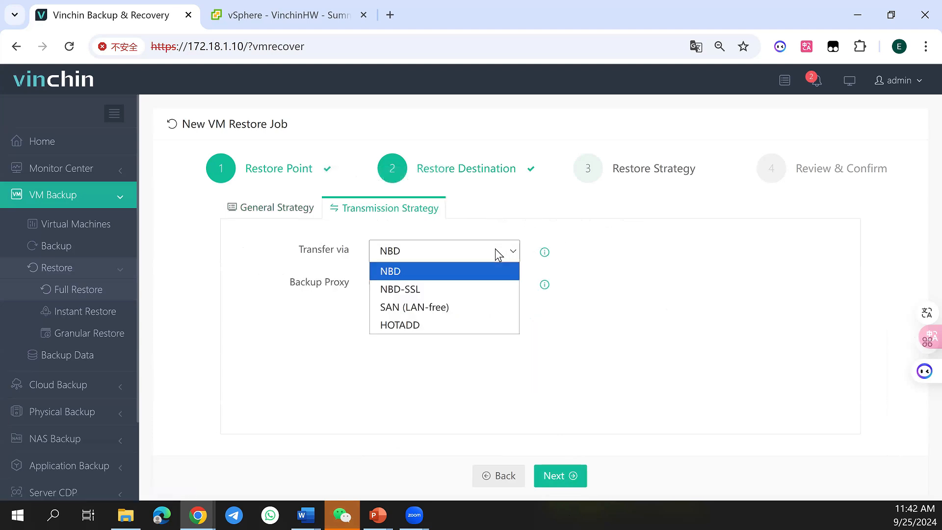
left_click(455, 308)
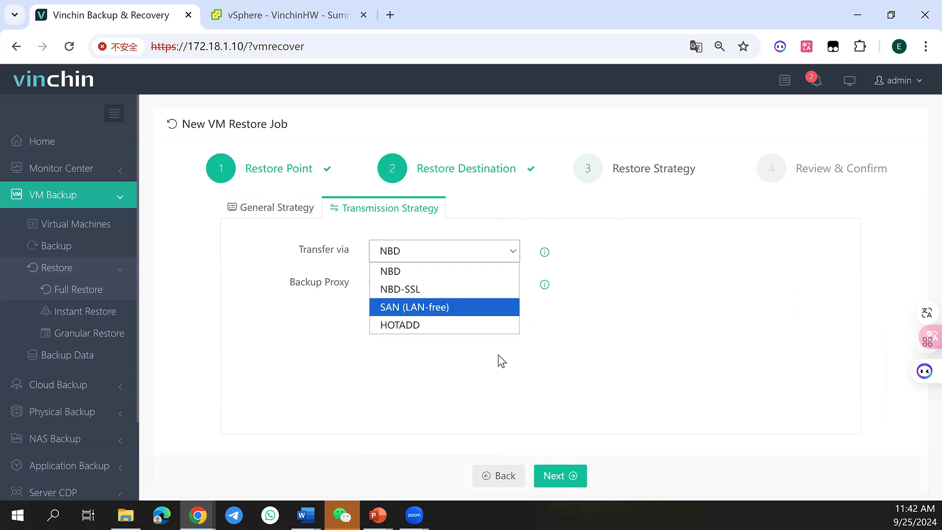
Review and submit the once-off full restore job named VMware vSphere Restore1
left_click(578, 476)
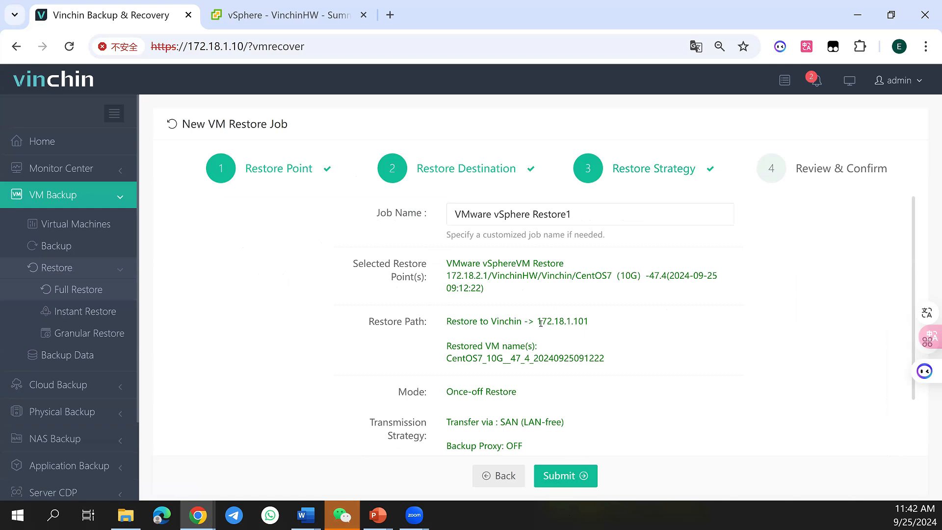
left_click(558, 476)
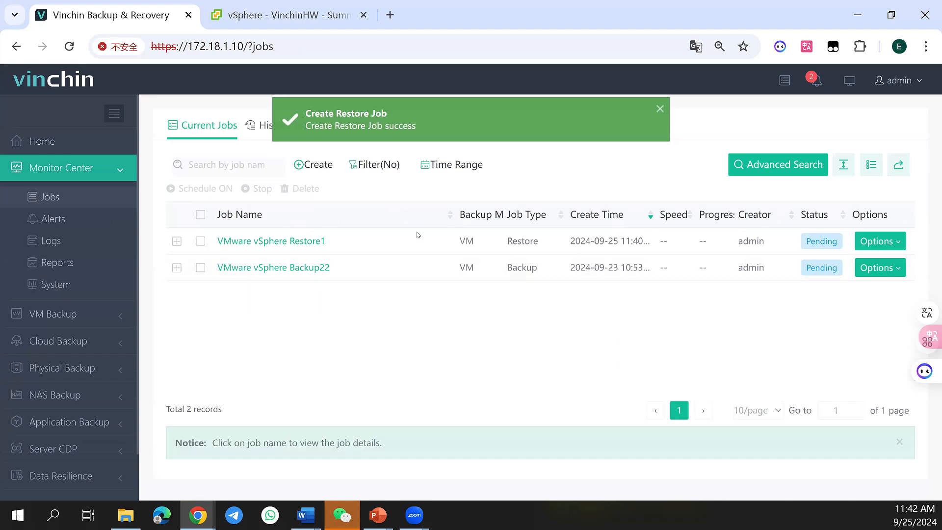
left_click(869, 241)
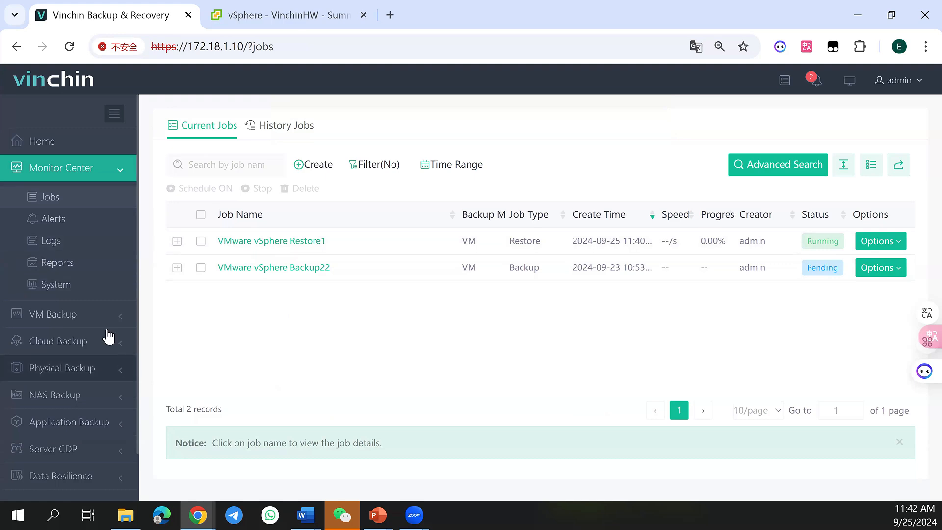
Start a new instant restore job for VM backups
left_click(96, 314)
left_click(92, 268)
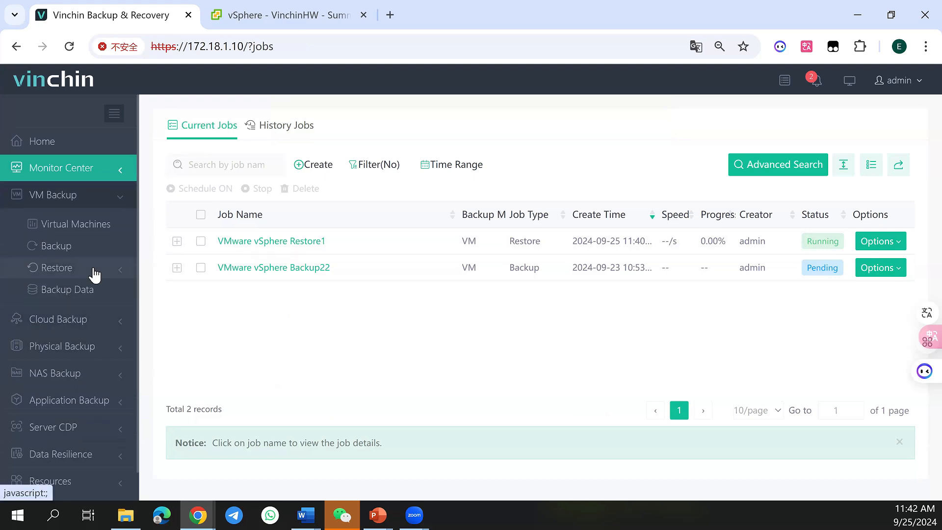
left_click(89, 314)
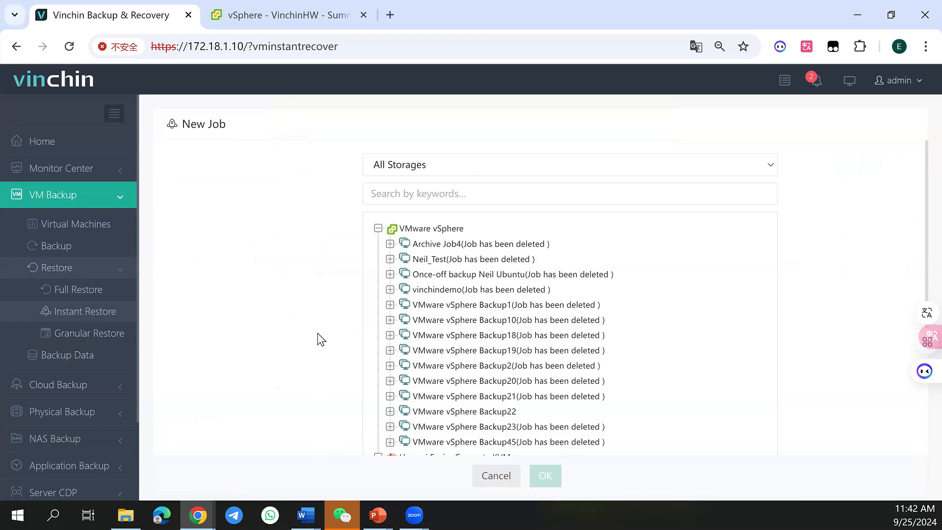
scroll(331, 337, "down", 1)
scroll(331, 337, "up", 1)
scroll(466, 324, "down", 2)
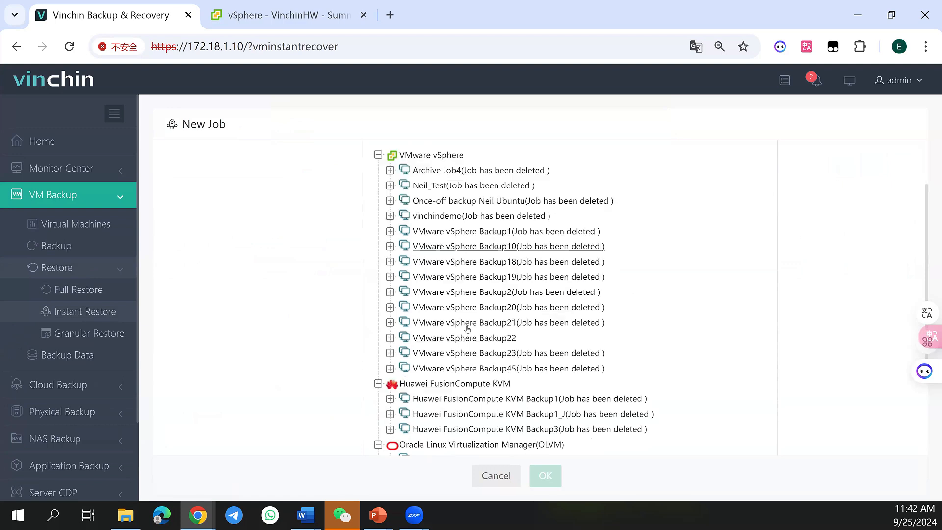
left_click(494, 265)
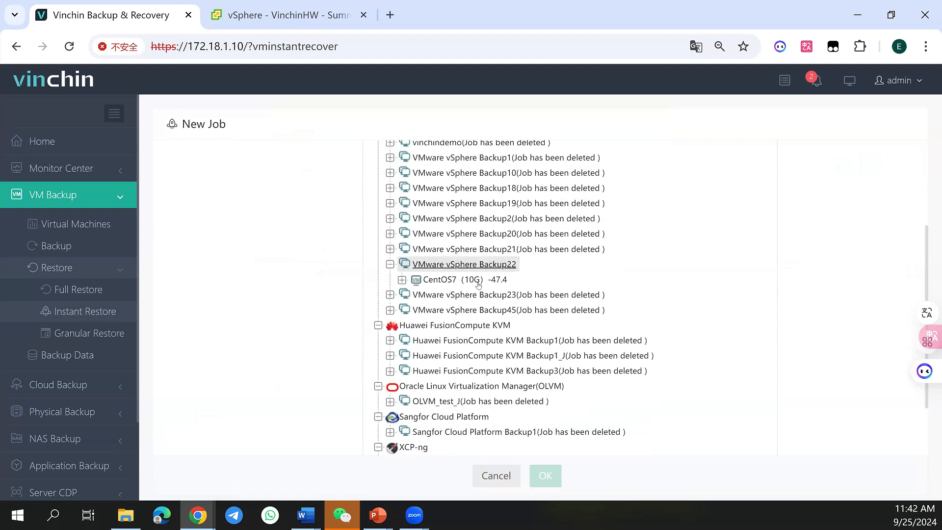
left_click(481, 280)
left_click(415, 295)
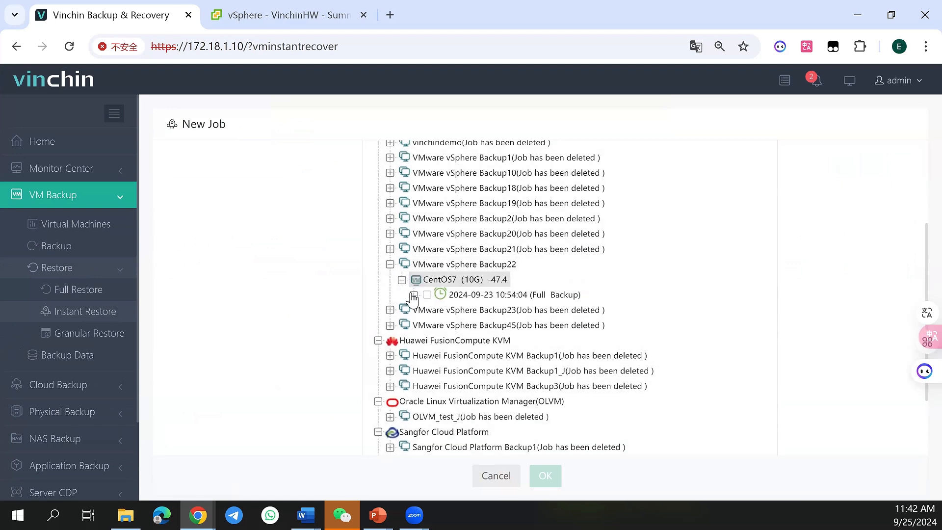
left_click(439, 325)
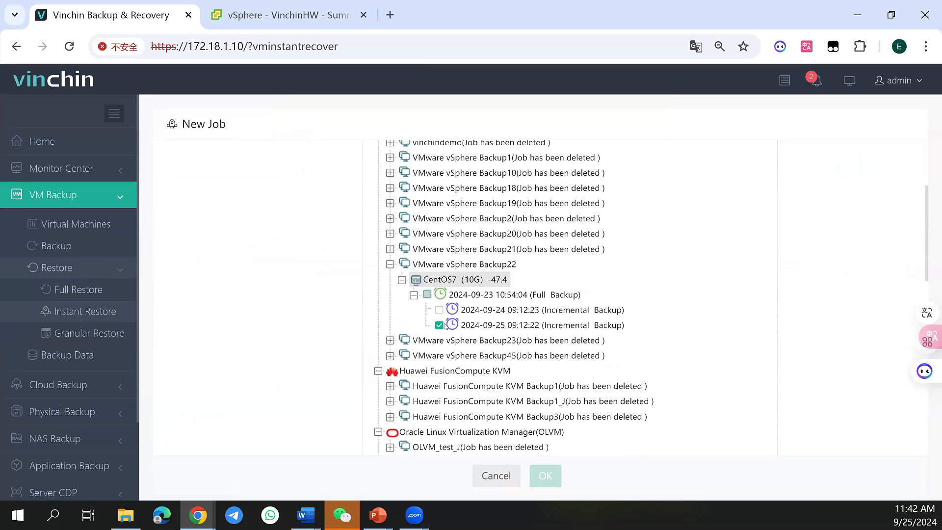
Select host 172.18.1.101 under 172.18.2.1, VinchinHW, Vinchin as the instant restore's target host
scroll(443, 325, "down", 3)
scroll(436, 309, "up", 3)
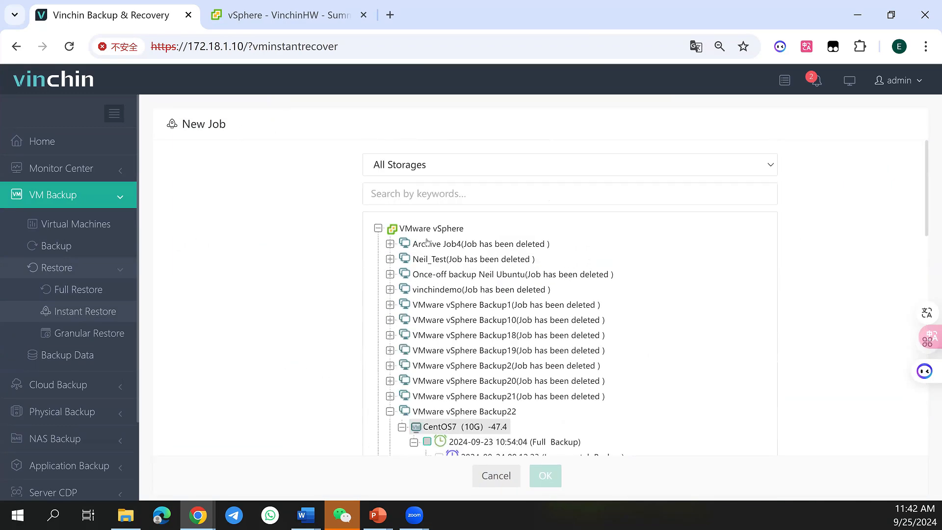
scroll(505, 280, "down", 1)
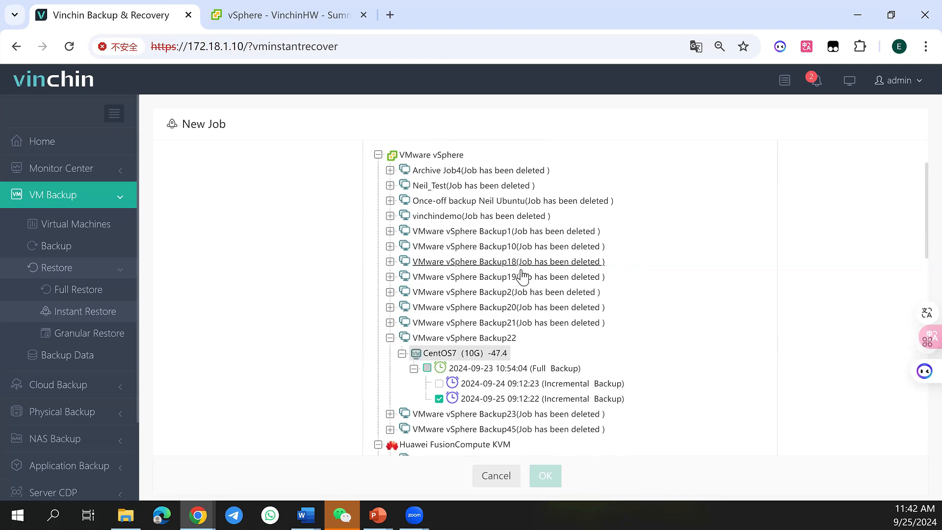
scroll(523, 278, "down", 4)
scroll(522, 278, "down", 5)
scroll(377, 245, "up", 2)
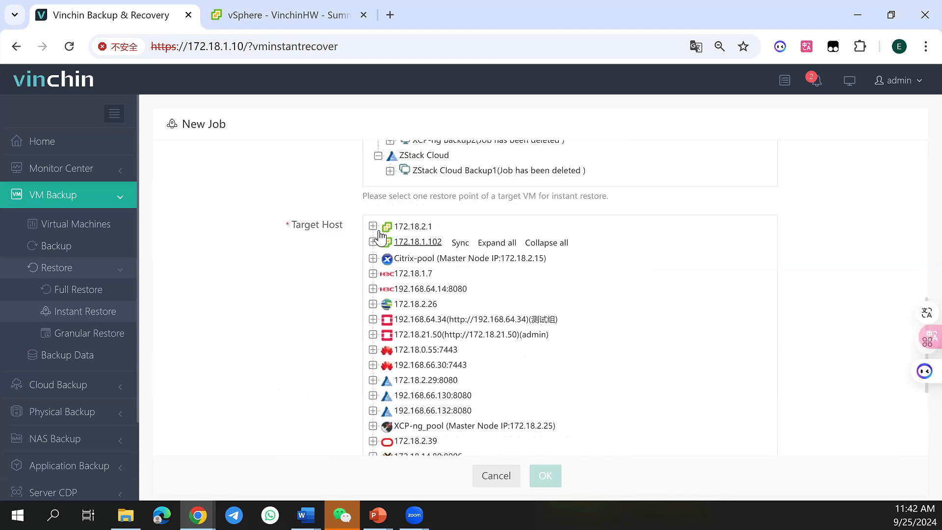
left_click(373, 227)
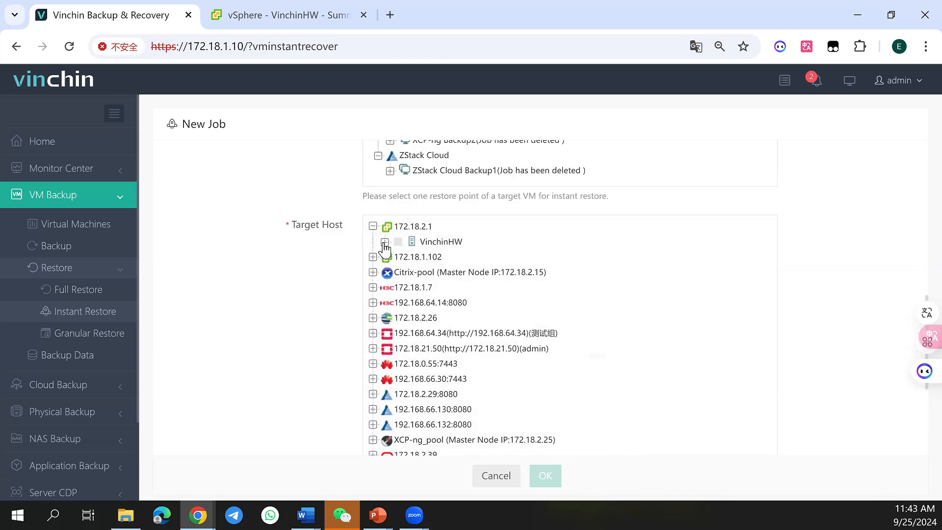
left_click(385, 242)
left_click(397, 257)
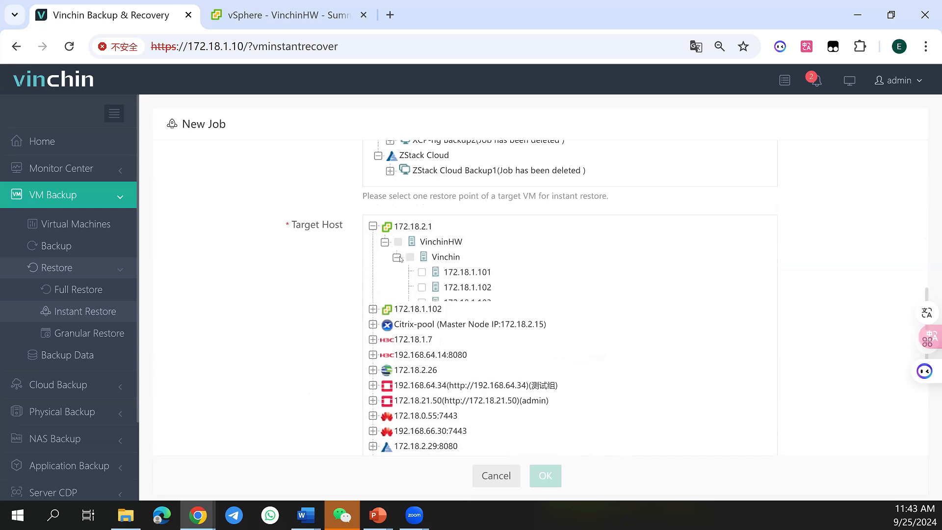
left_click(421, 272)
Rename the restored VM as AAAAAAAInstant_Restore in the VM configurations
scroll(421, 283, "down", 3)
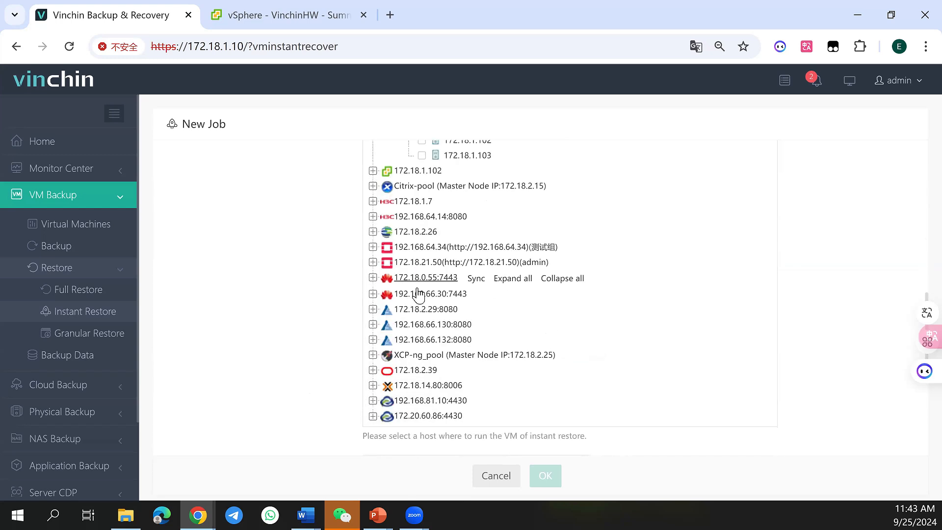
scroll(423, 289, "down", 3)
scroll(442, 280, "down", 4)
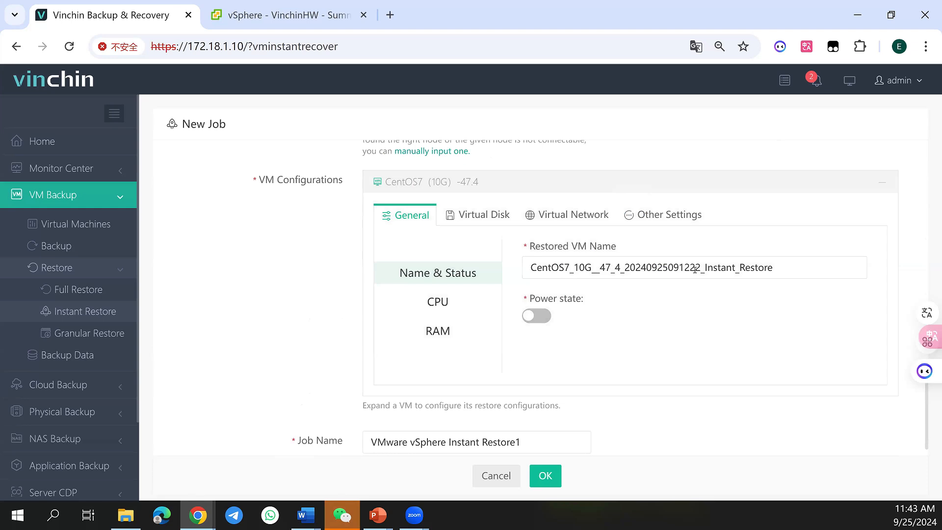
left_click_drag(704, 269, 518, 264)
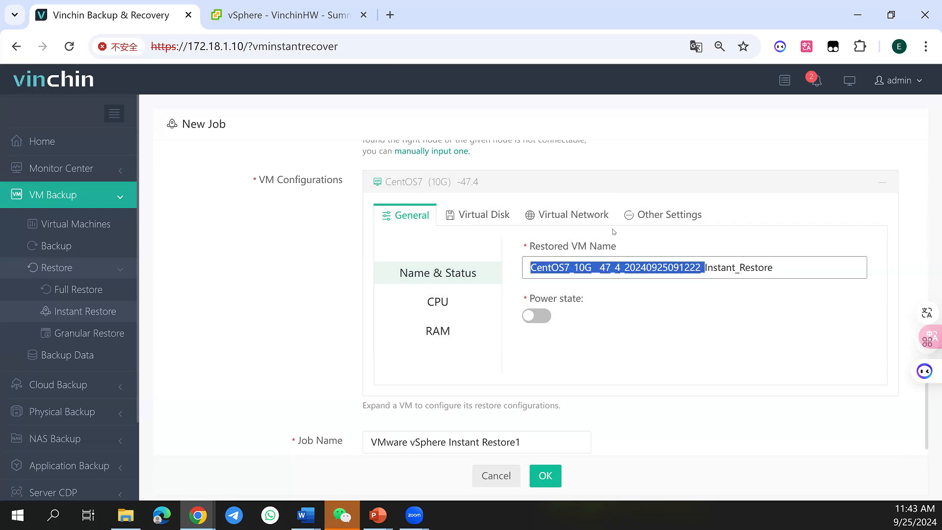
type("AAAAAAA")
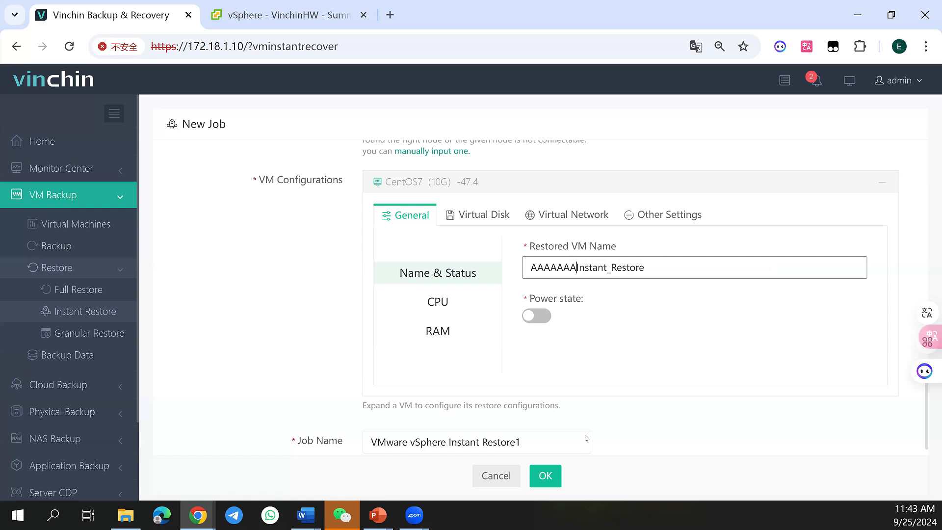
Create the VMware vSphere Instant Restore1 job and start it from the current jobs list
left_click(545, 483)
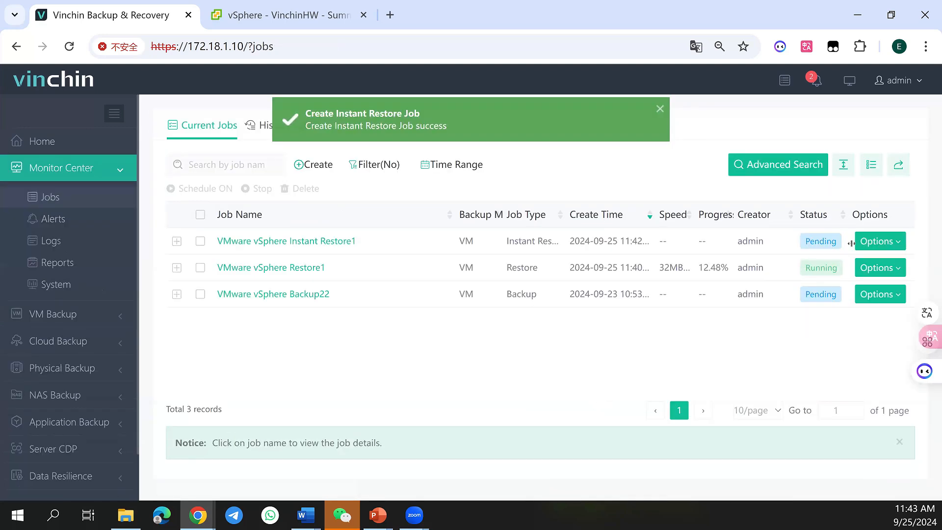
left_click(864, 241)
left_click(861, 261)
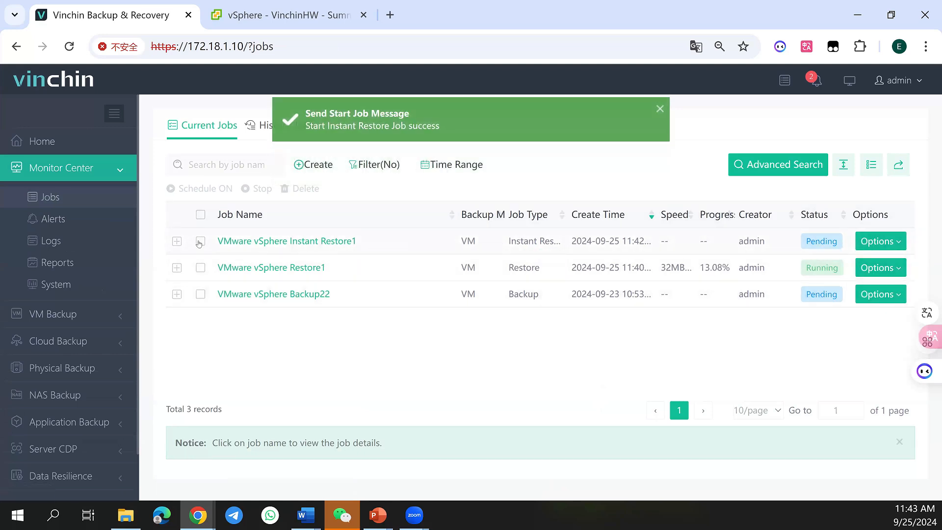
Examine the job details and run log of VMware vSphere Instant Restore1
left_click(179, 242)
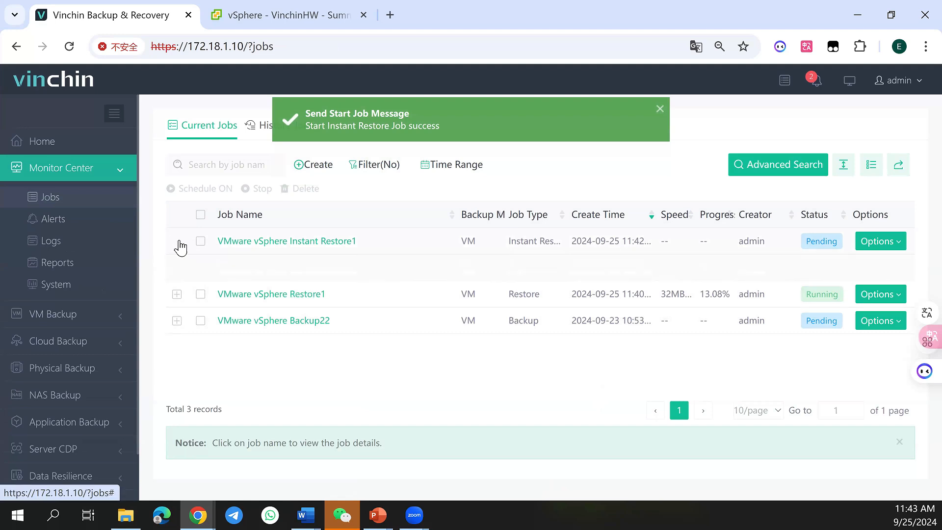
left_click(253, 242)
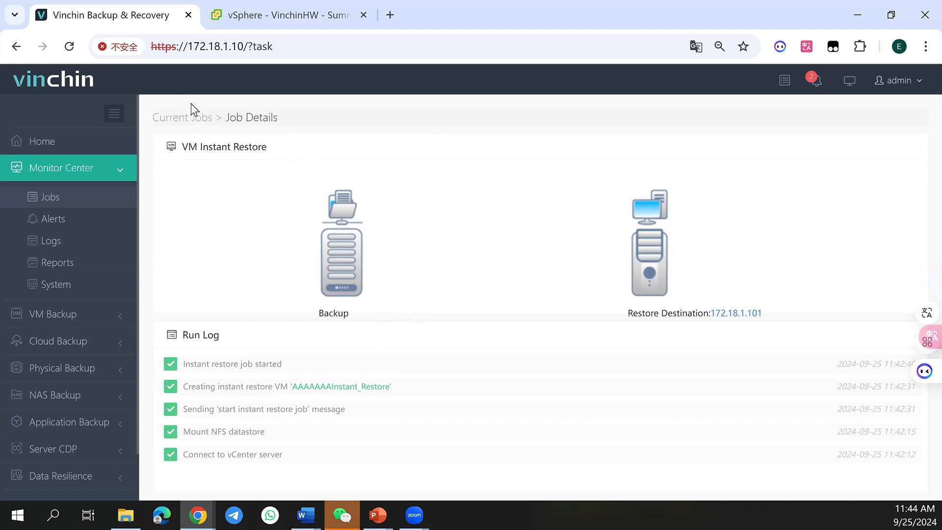
left_click(197, 120)
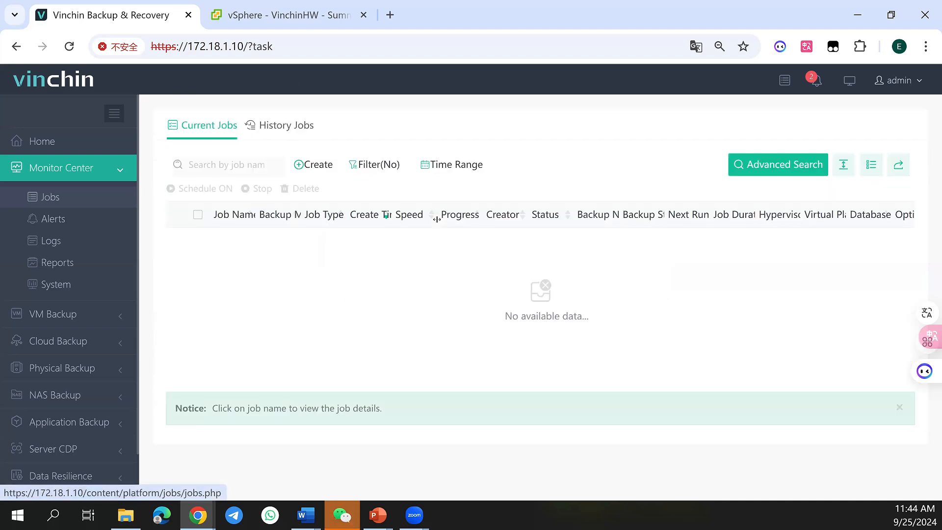
left_click(305, 244)
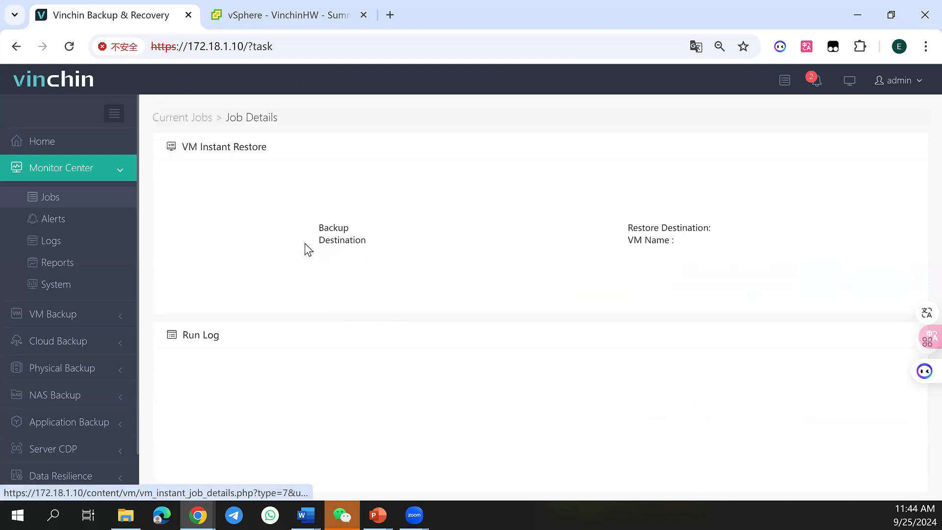
Switch to the vSphere Client, refresh the VinchinHW inventory and inspect the summary of the AAAAAAAInstant_Restore VM
left_click(267, 22)
scroll(98, 265, "up", 5)
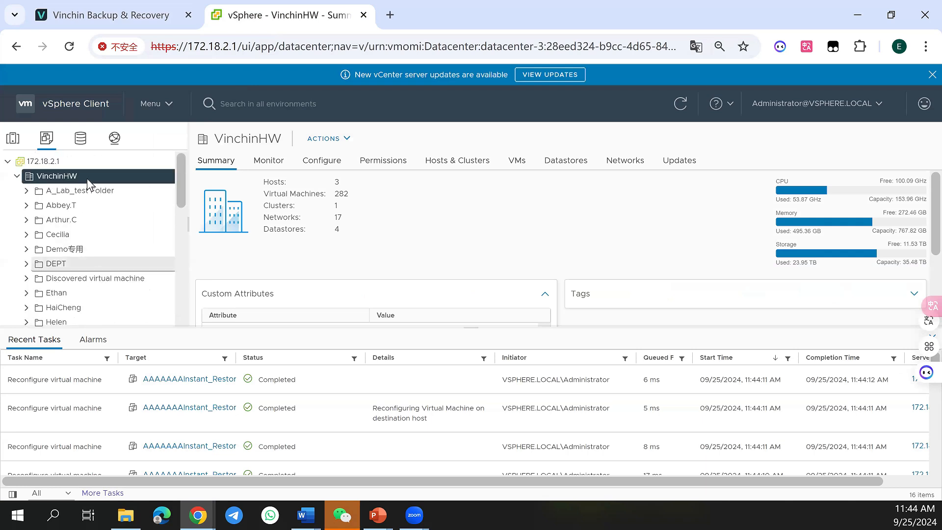
left_click(679, 104)
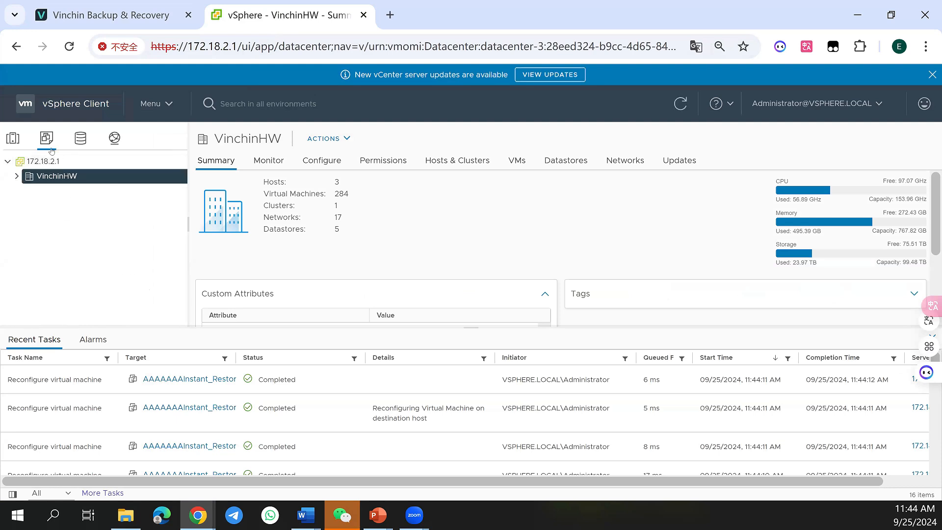
scroll(83, 242, "down", 5)
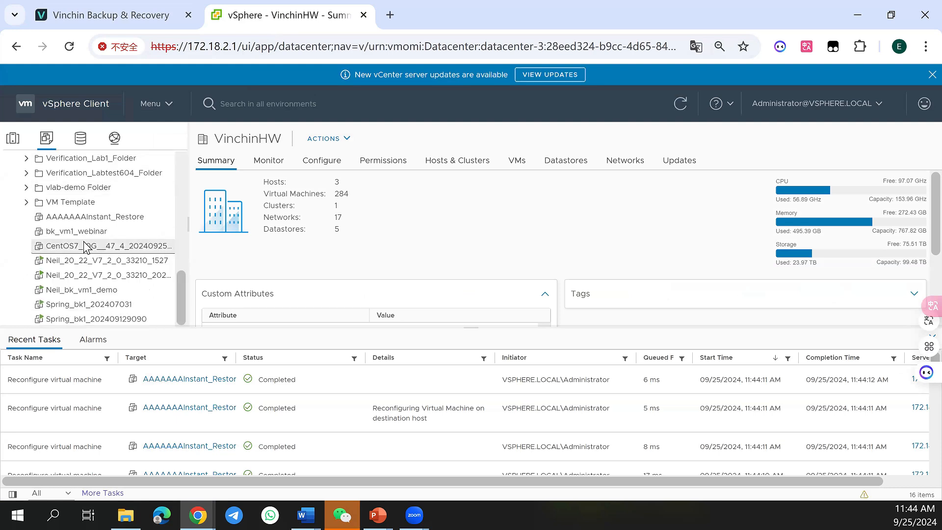
left_click(90, 217)
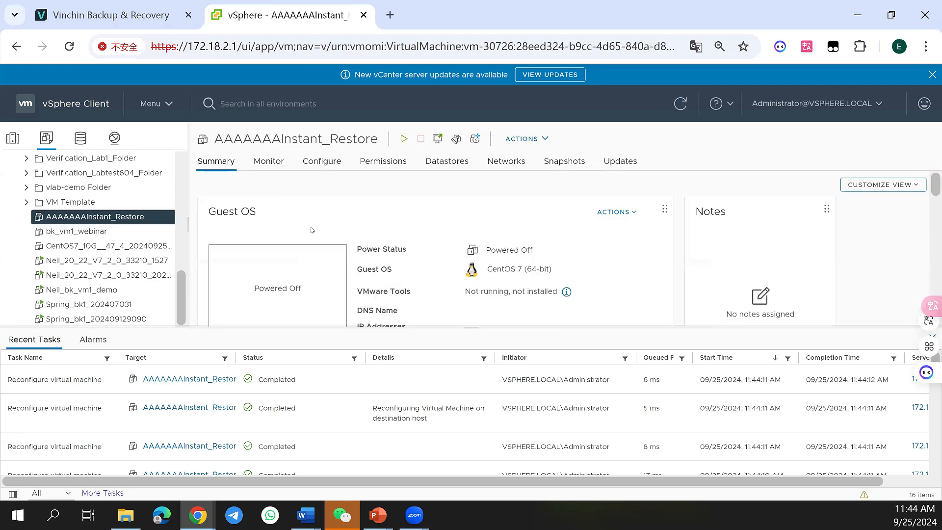
scroll(304, 220, "down", 2)
scroll(302, 206, "up", 2)
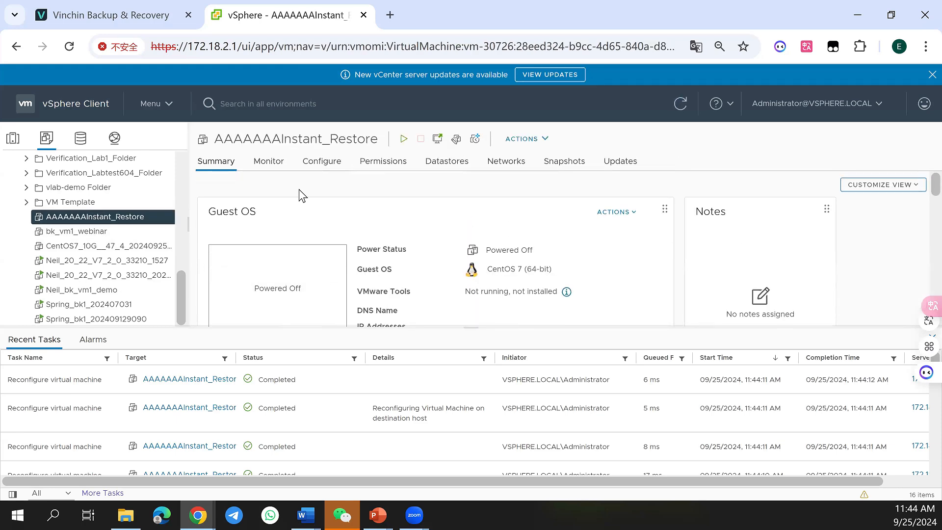
left_click(322, 161)
Switch to the Vinchin Backup & Recovery console and open a new VM granular restore job
left_click(143, 24)
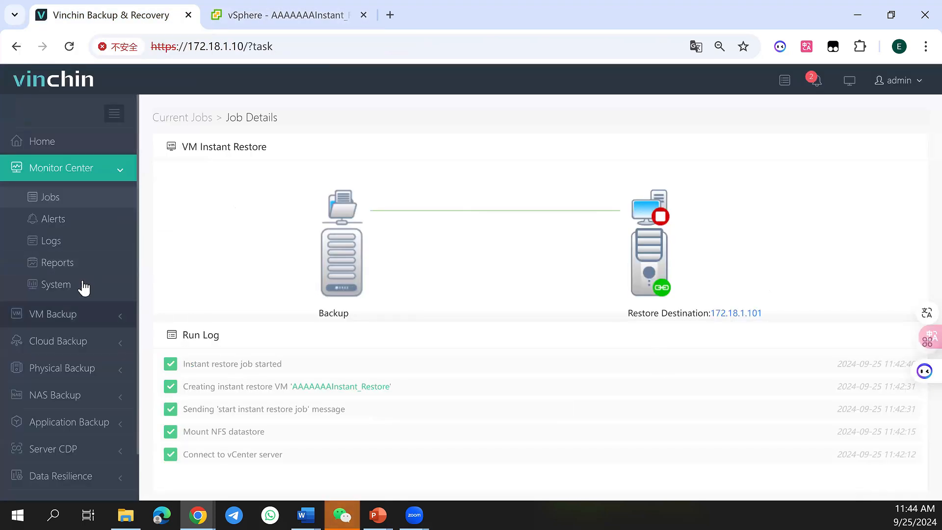
left_click(89, 318)
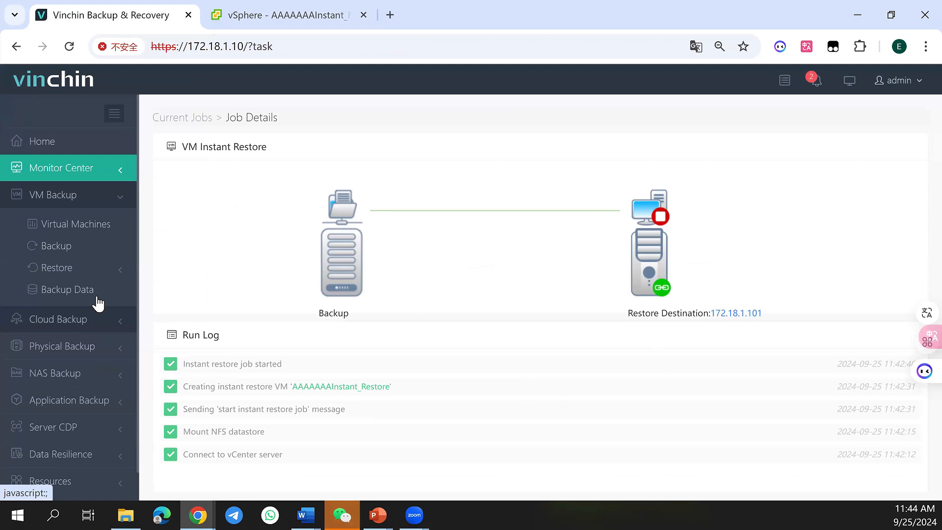
left_click(92, 271)
left_click(92, 342)
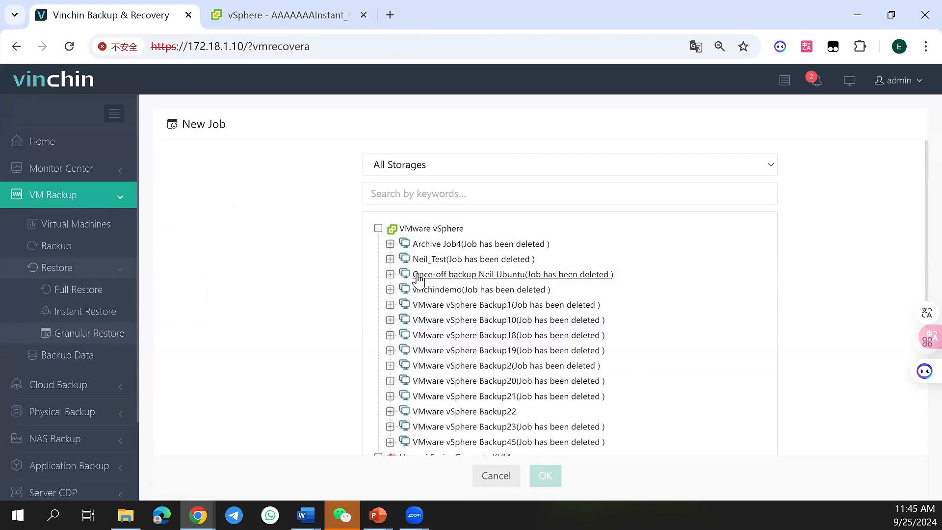
scroll(418, 314, "down", 1)
scroll(418, 314, "down", 4)
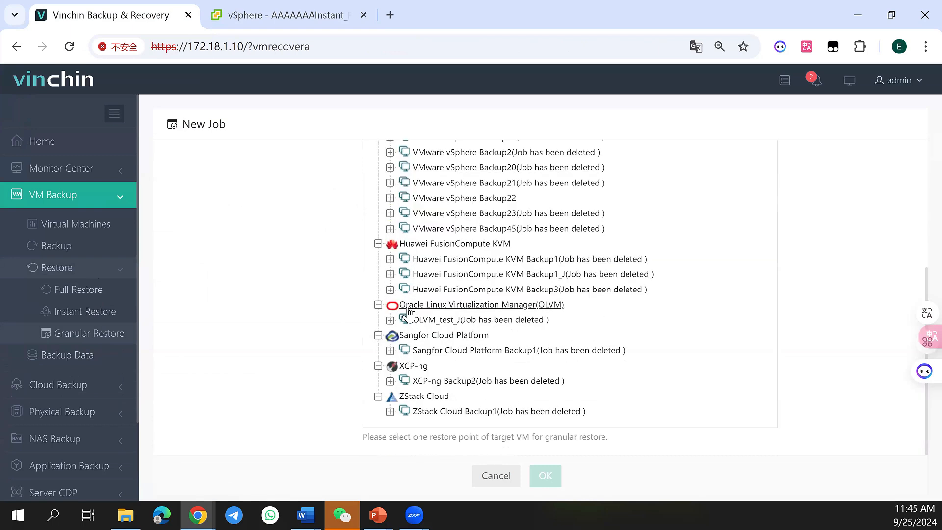
scroll(398, 339, "up", 3)
left_click(390, 345)
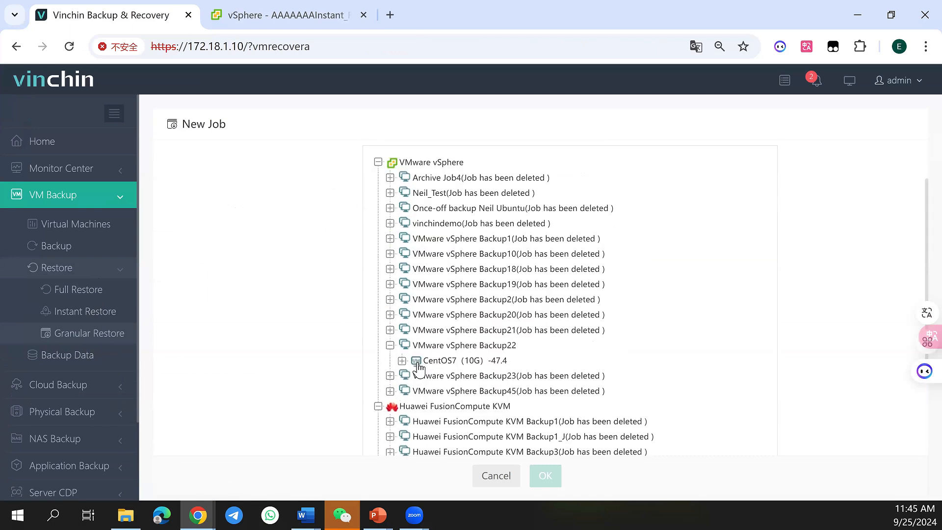
left_click(402, 360)
left_click(414, 375)
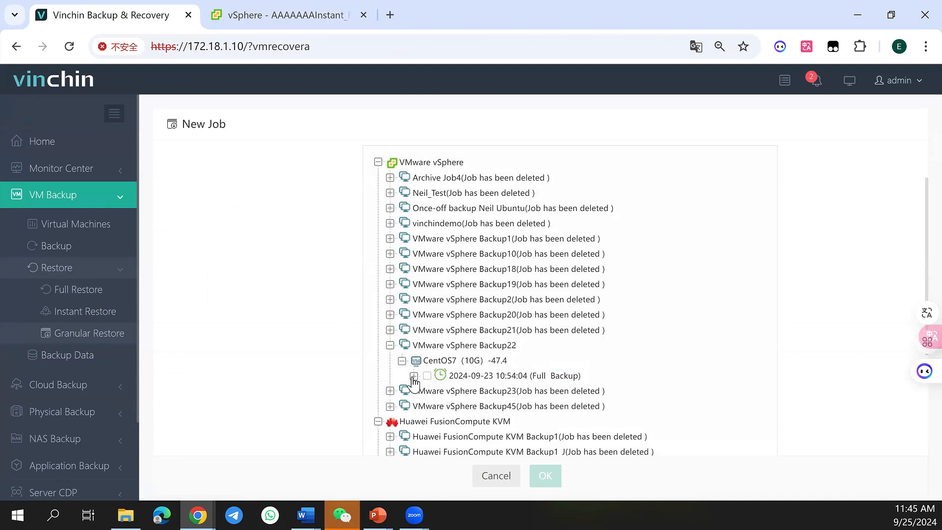
left_click(439, 391)
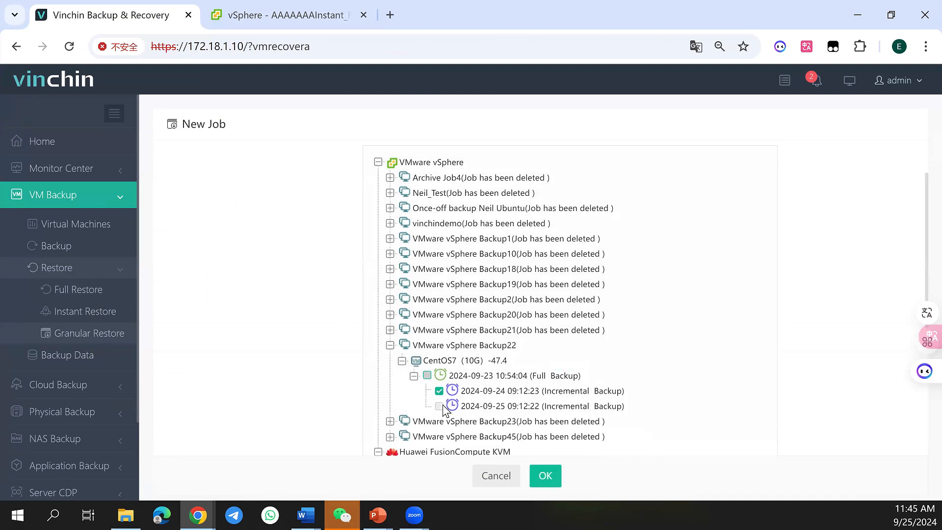
left_click(439, 406)
Create the VMware vSphere Granular Restore1 job and start it from the current jobs list
left_click(557, 485)
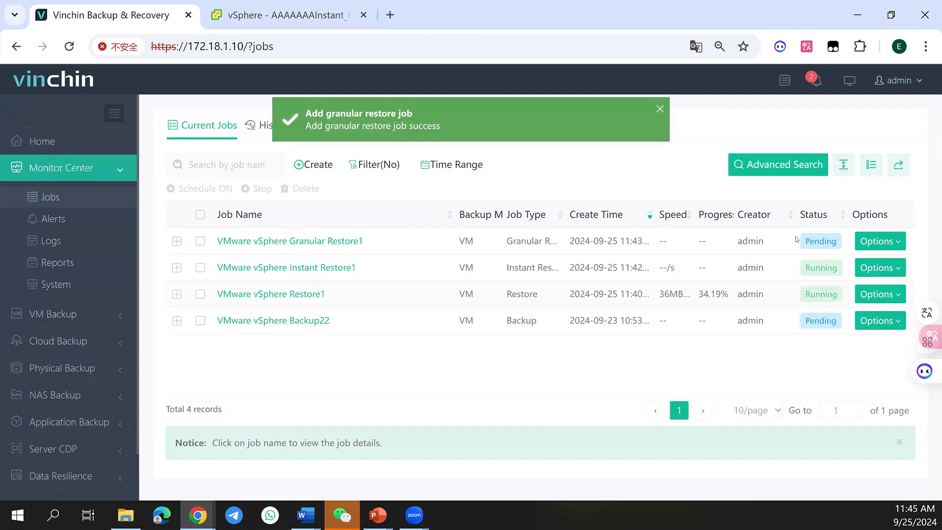
left_click(878, 240)
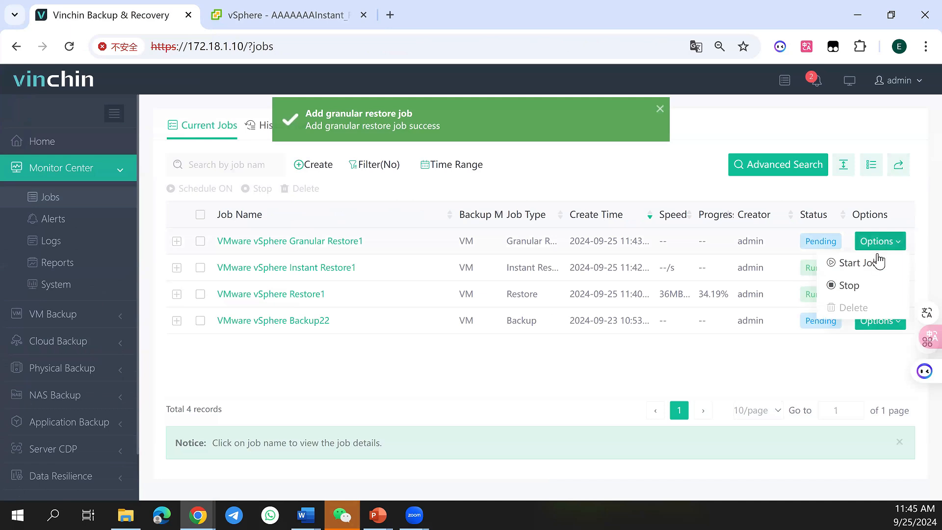
left_click(876, 256)
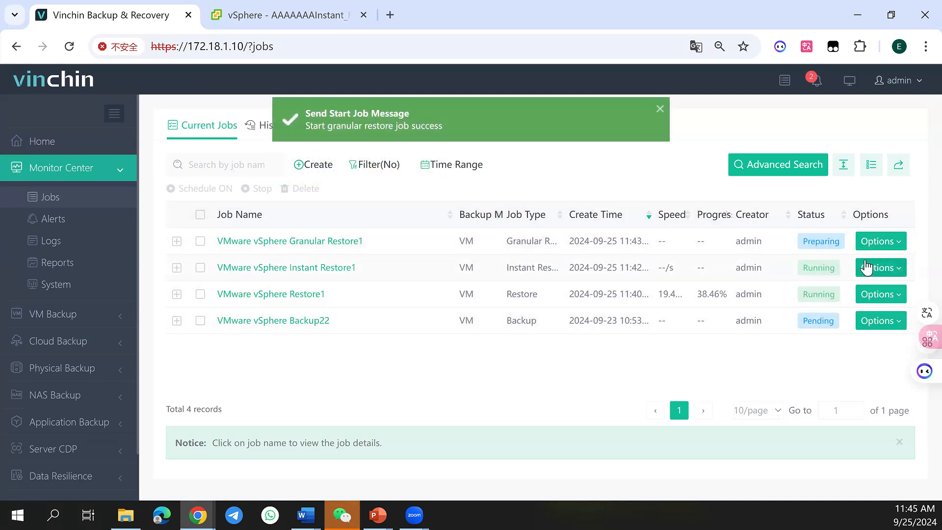
Browse the root directory in the file list of VMware vSphere Granular Restore1, and return to the current jobs list
left_click(341, 241)
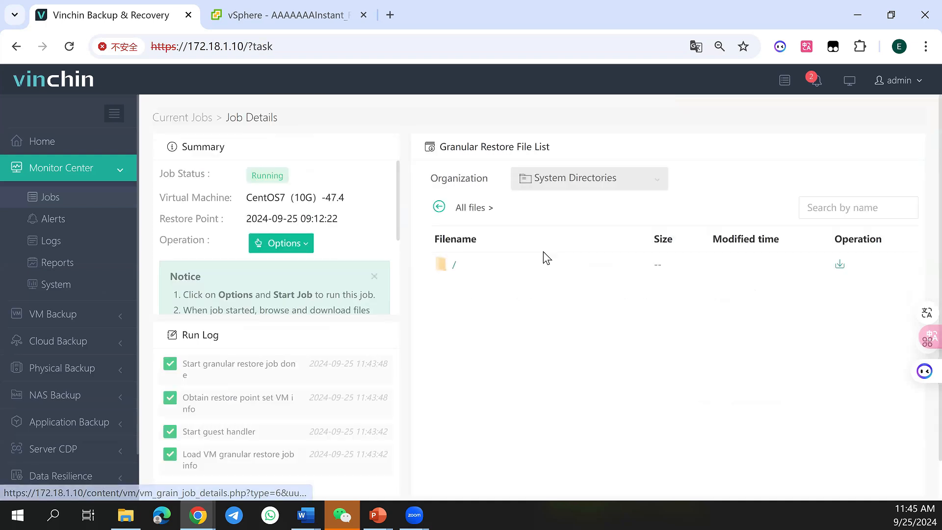
left_click(465, 263)
scroll(479, 407, "down", 3)
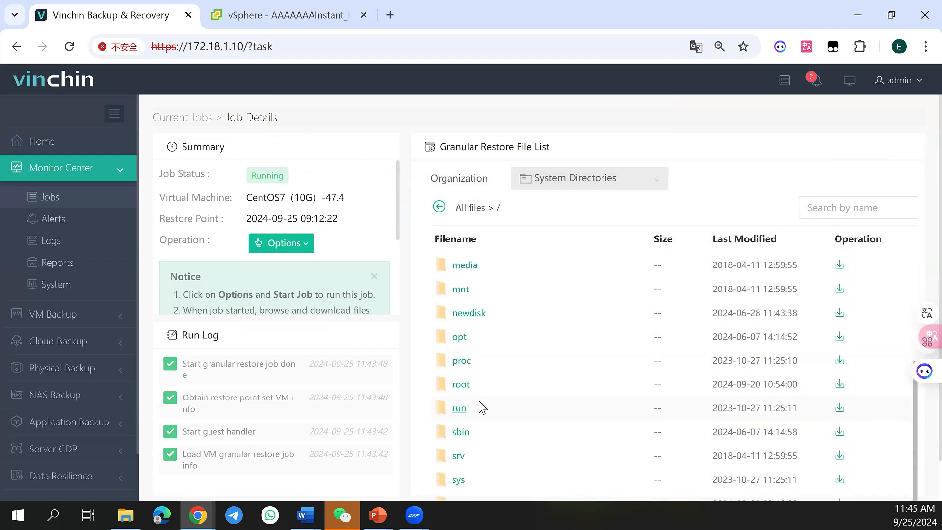
scroll(479, 407, "up", 3)
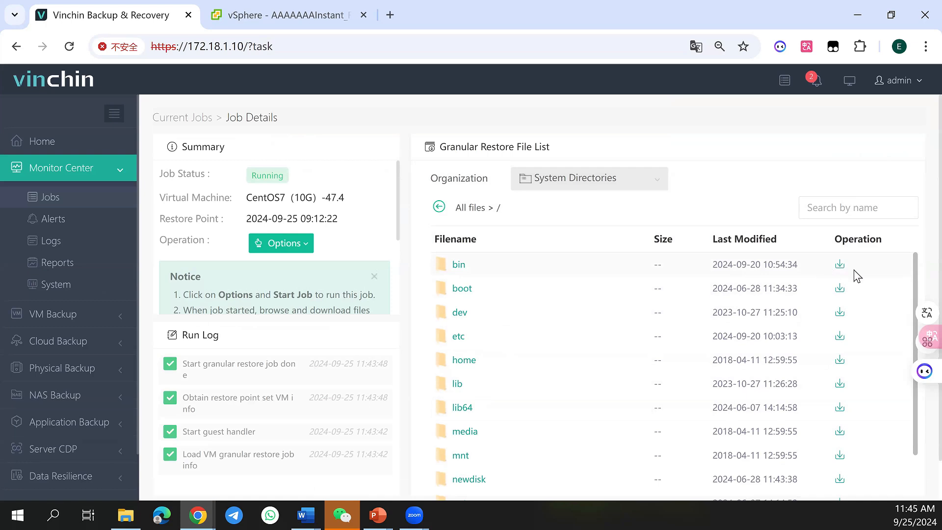
left_click(72, 200)
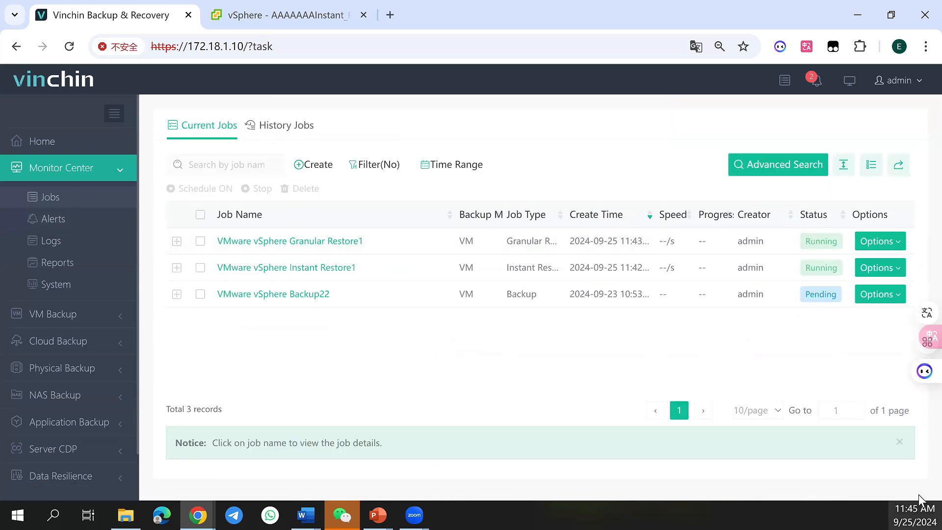